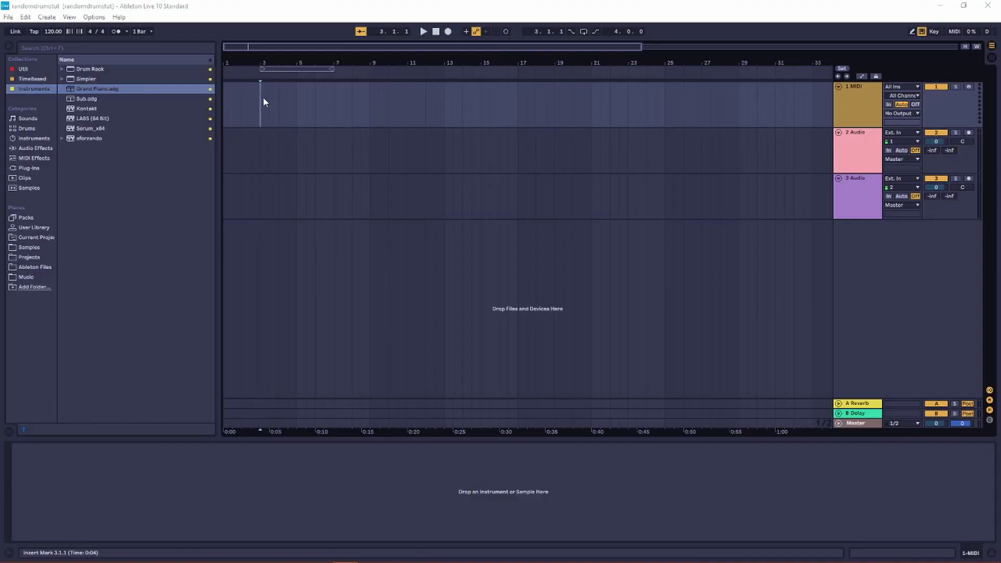
scroll(263, 96, up, 2)
scroll(269, 94, left, 1)
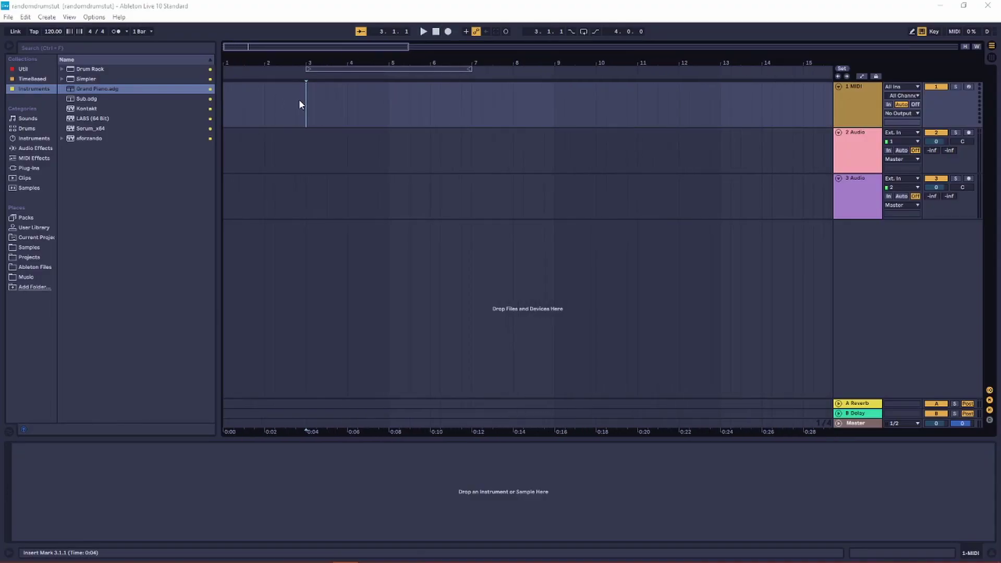
key(minus)
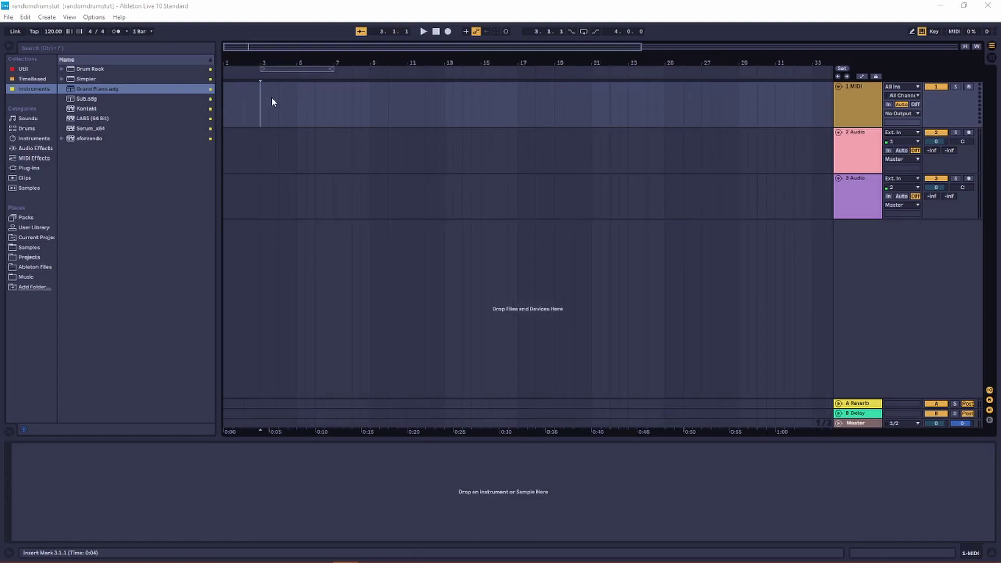
key(plus)
key(plus)
scroll(311, 95, left, 1)
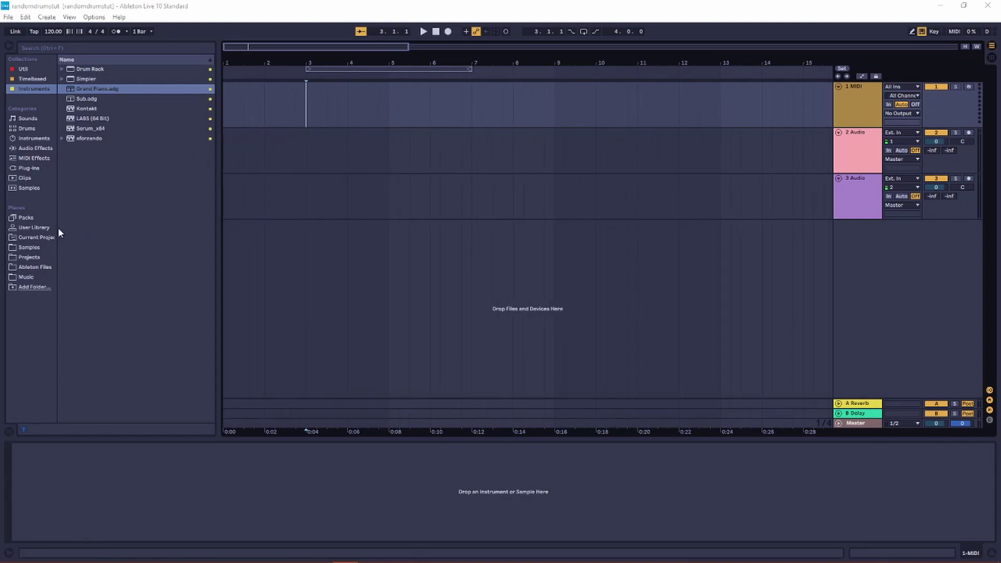
Step: Open the Drums & Percussion folder under Samples > frens > Glitch With Friends+ > Loops in the browser
click(39, 246)
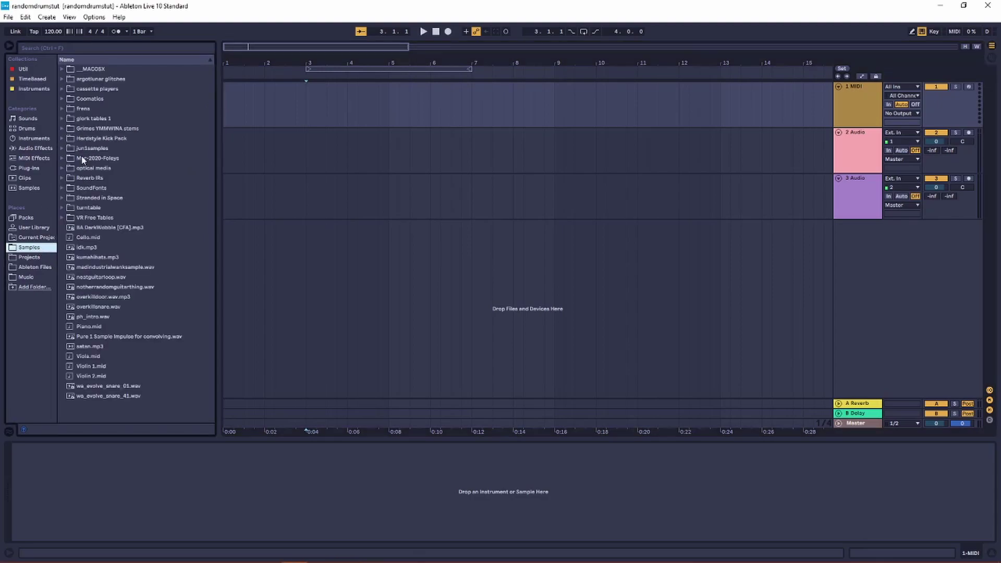
click(63, 107)
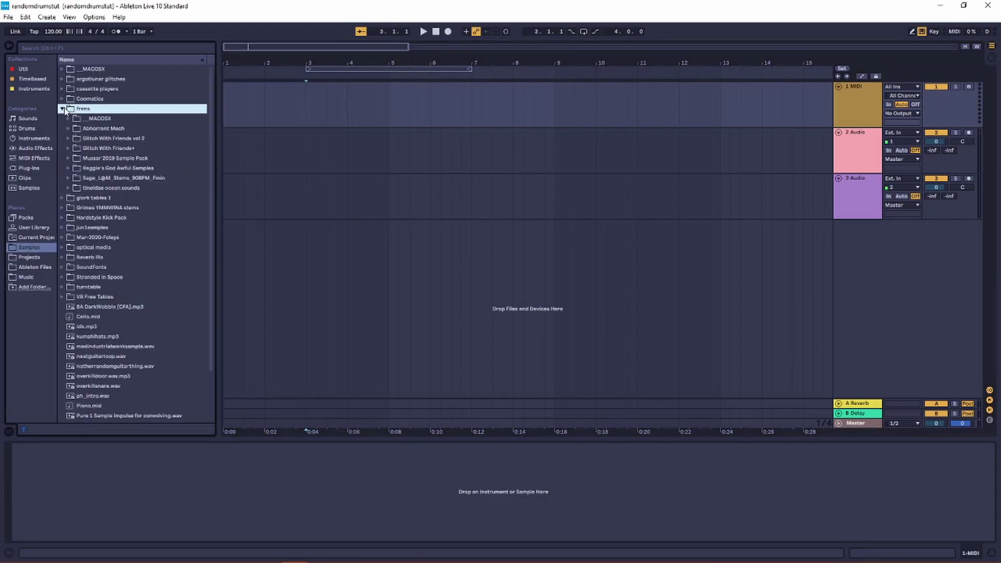
click(68, 148)
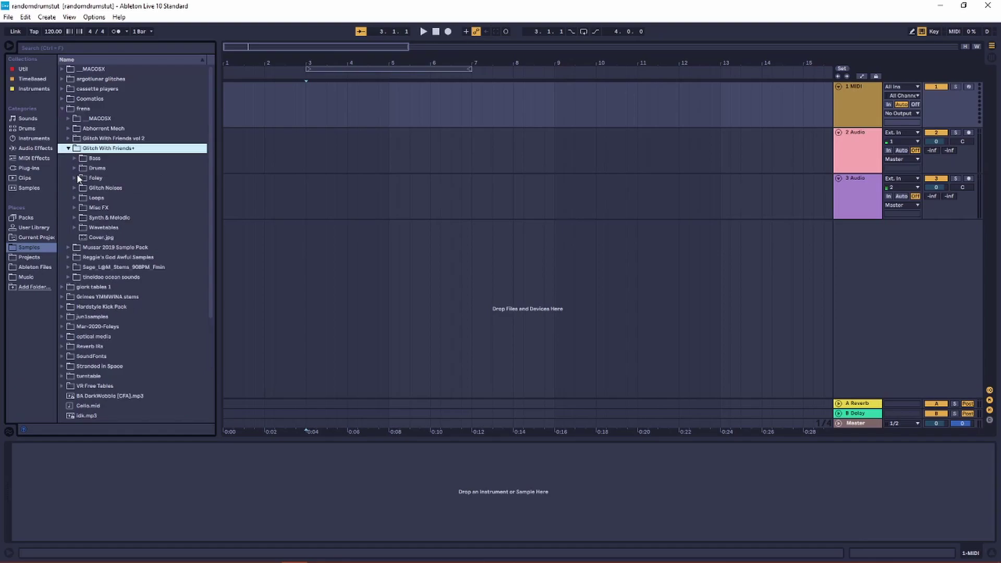
click(75, 199)
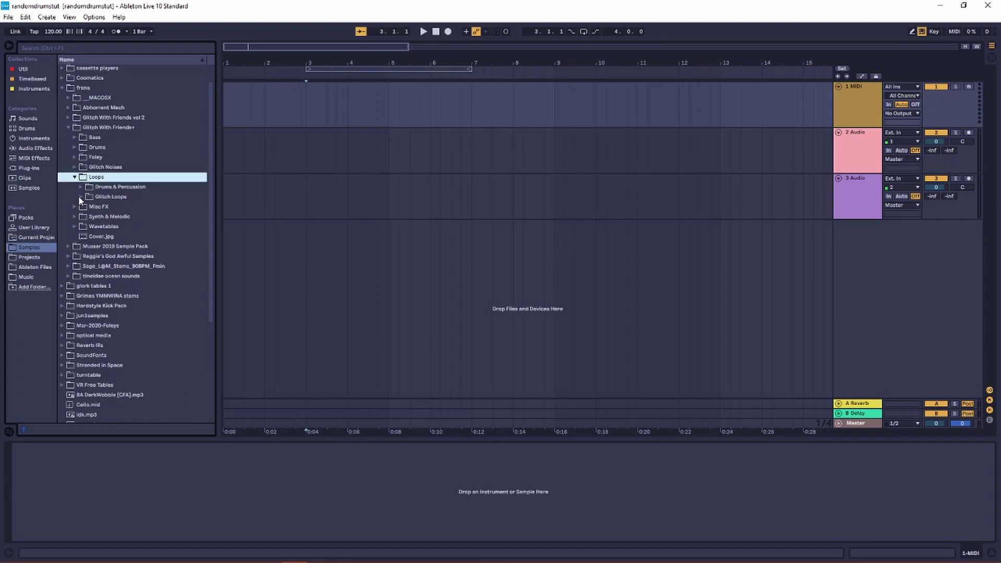
click(81, 189)
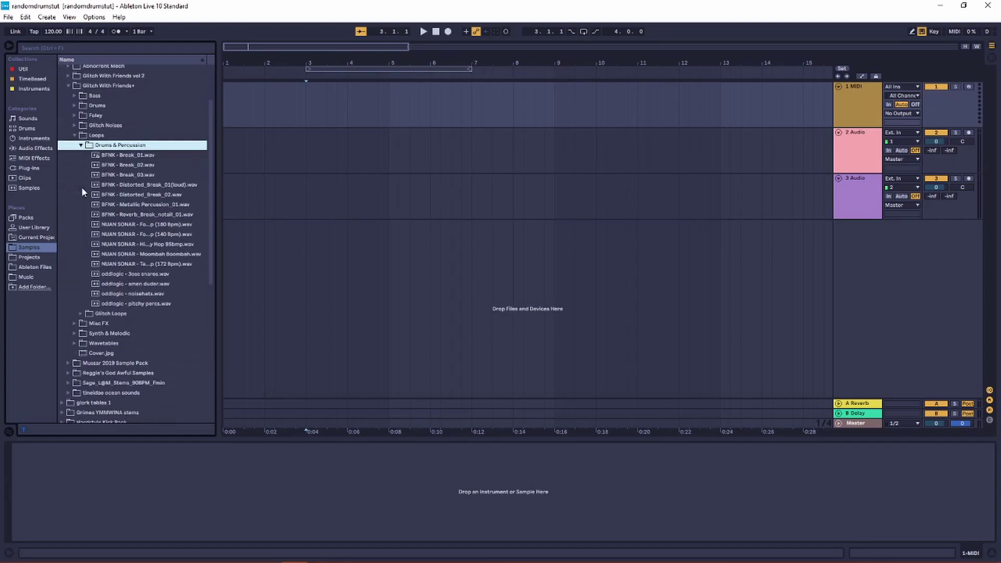
Step: Preview several drum loops and load NUAN SONAR - Tech DnB Loop (172 Bpm) as a Simpler instrument on the first MIDI track
click(121, 216)
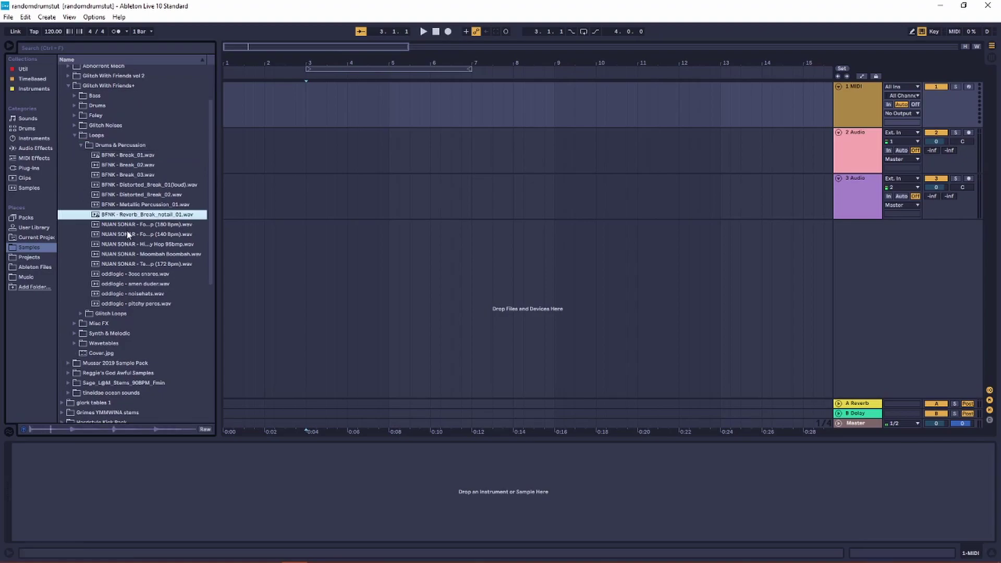
click(124, 224)
click(126, 235)
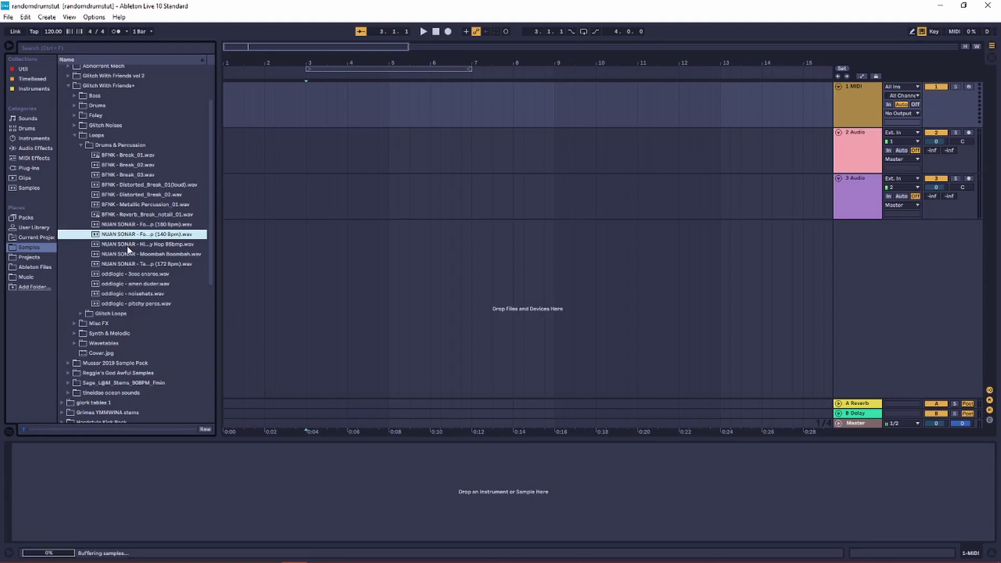
click(128, 255)
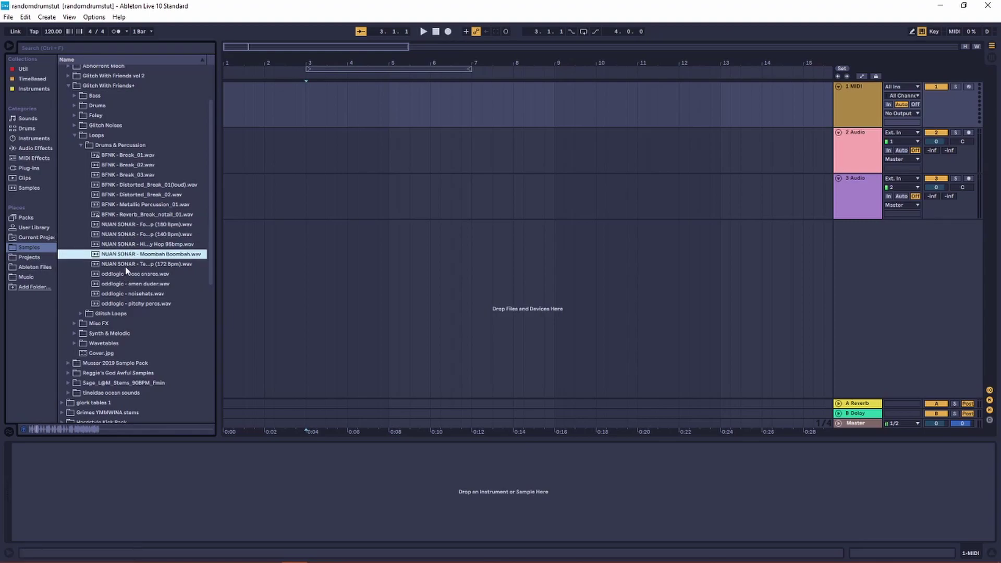
click(125, 266)
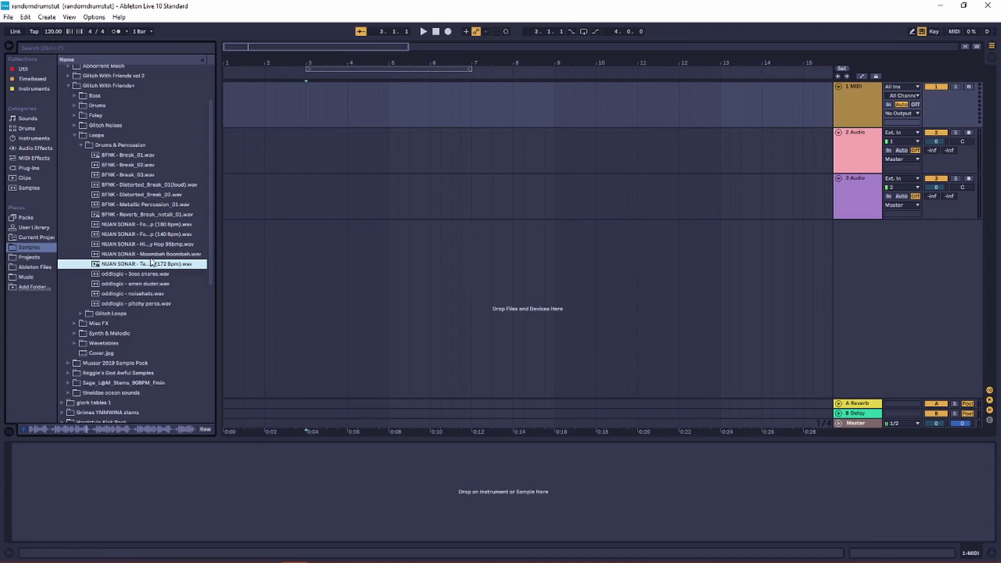
drag(130, 269, 423, 351)
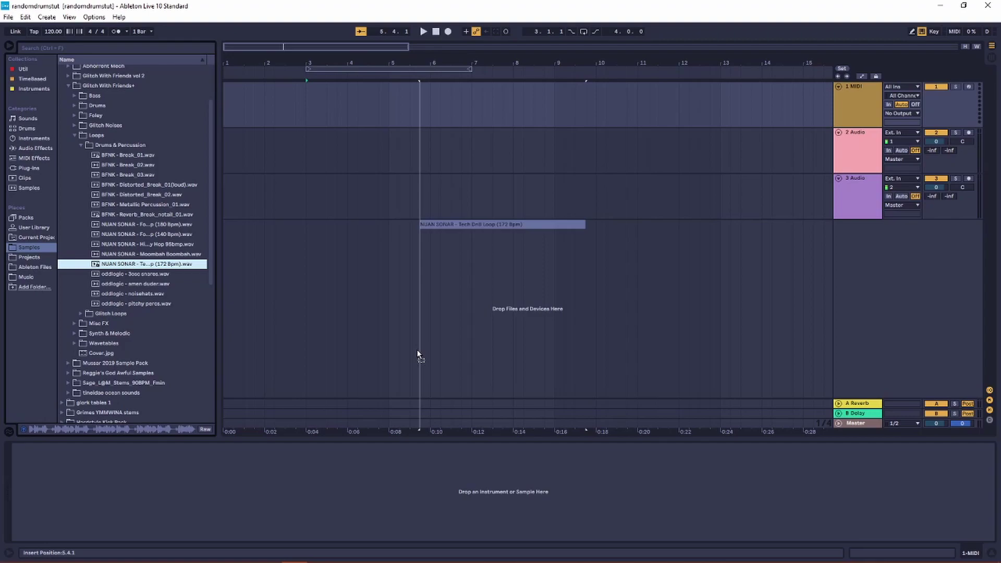
drag(417, 350, 472, 494)
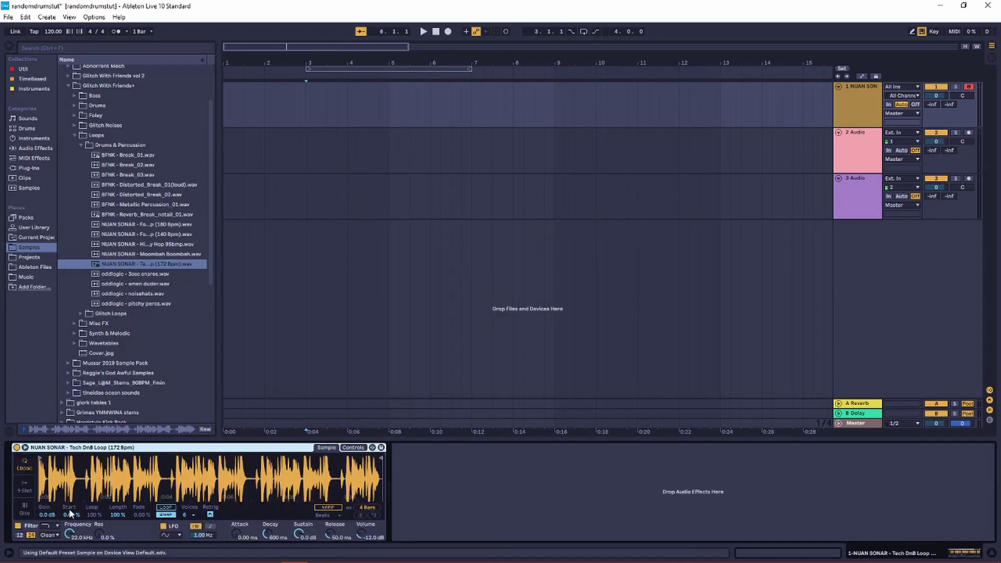
Step: Put Simpler in Slice mode with Gate triggering and set its playback to Thru
click(28, 508)
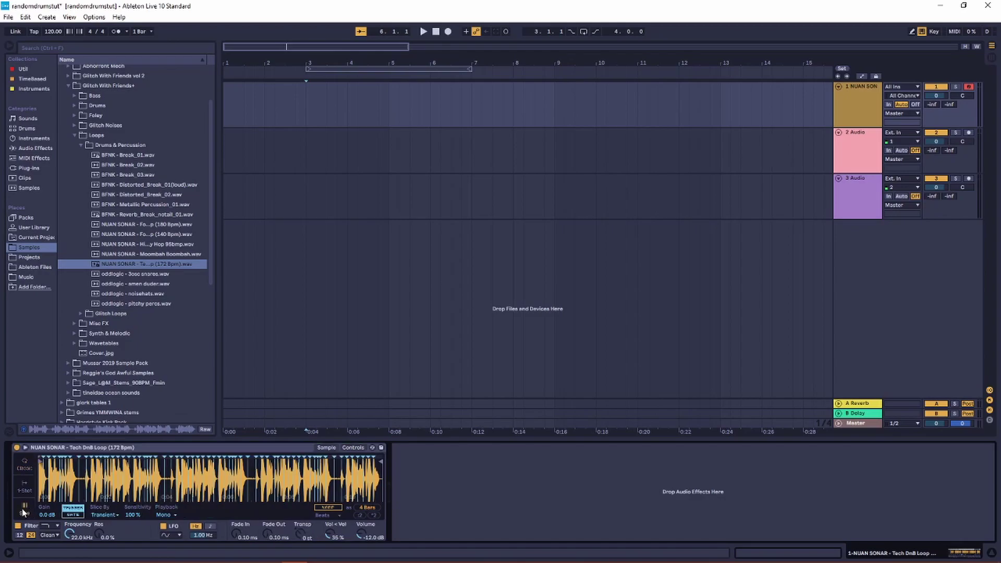
click(73, 515)
click(166, 515)
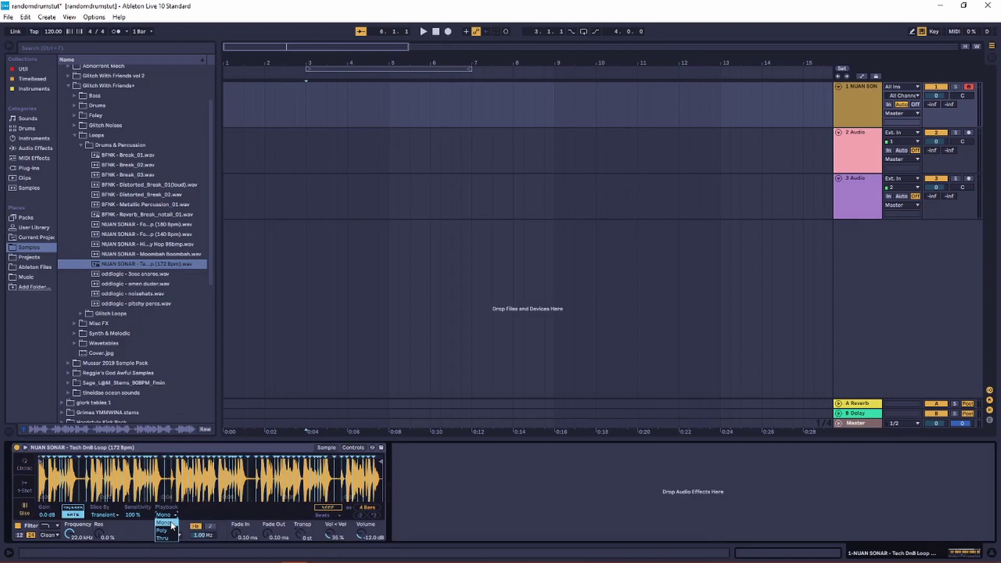
click(171, 538)
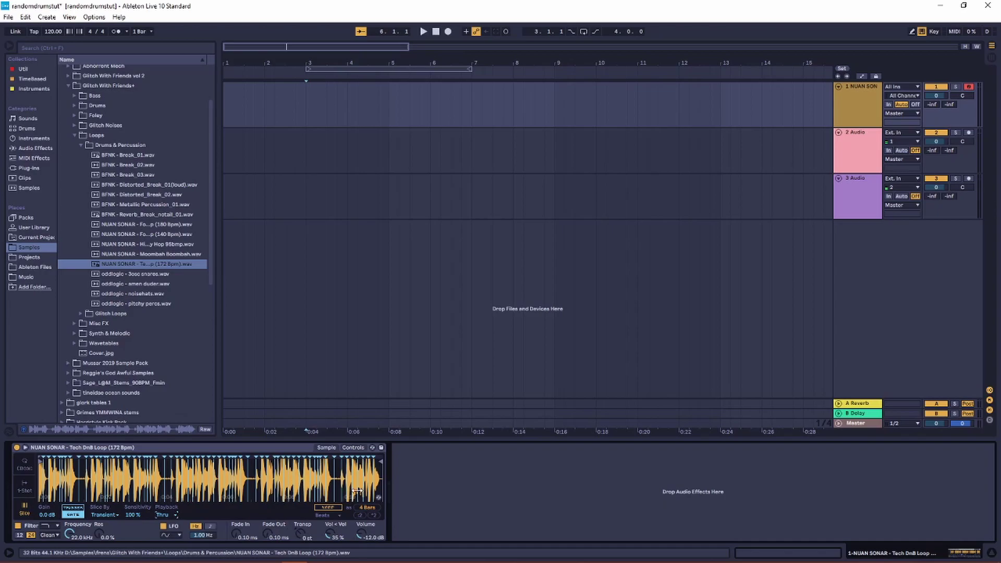
Step: Warp the sample in Texture mode at doubled tempo (*2) with a grain size of 40.74
click(338, 506)
click(326, 516)
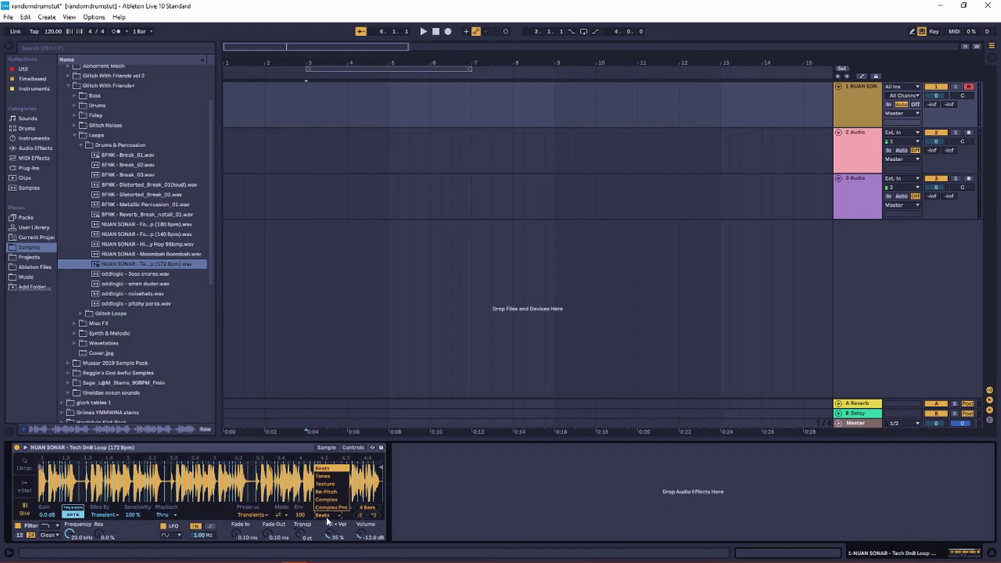
click(332, 484)
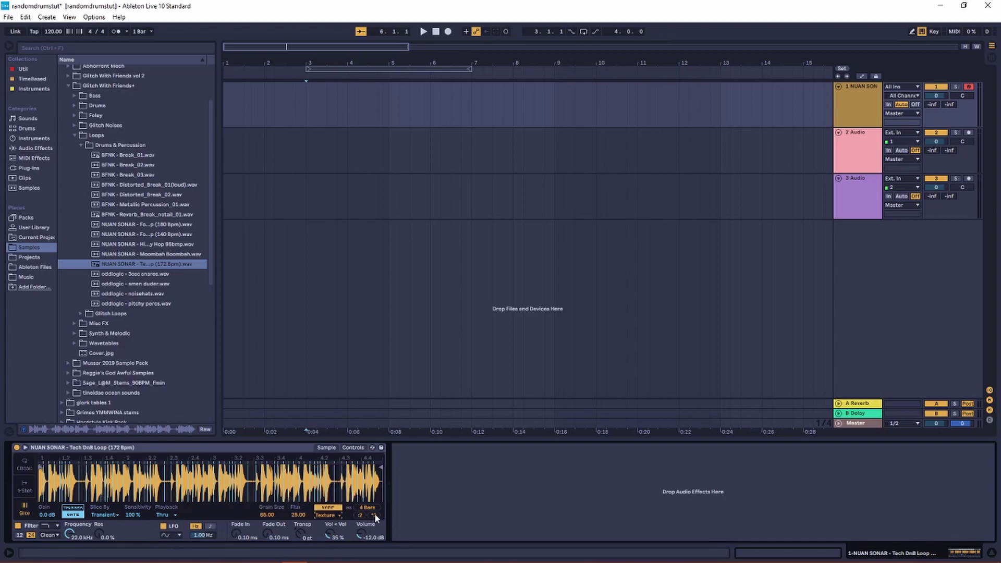
click(374, 514)
drag(273, 511, 273, 531)
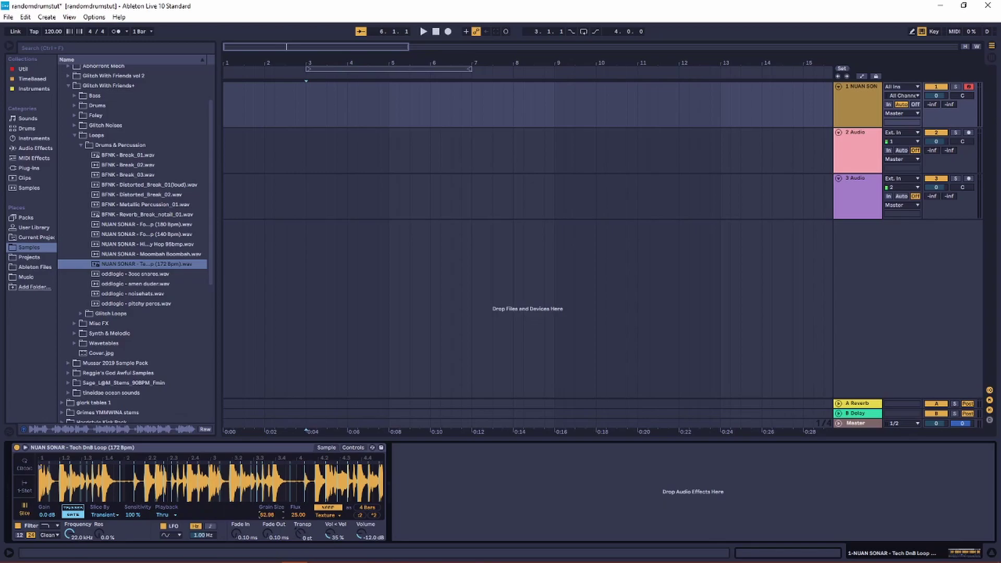
Step: Create an empty two-bar MIDI clip on the first track from bar 3 to bar 5
click(305, 92)
scroll(345, 97, up, 3)
scroll(344, 96, left, 3)
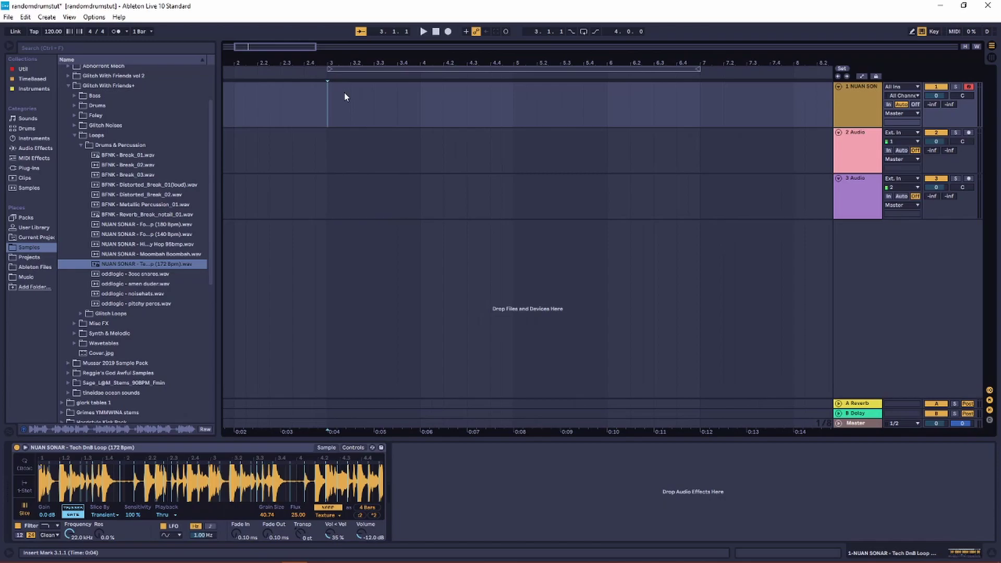
shift+click(513, 108)
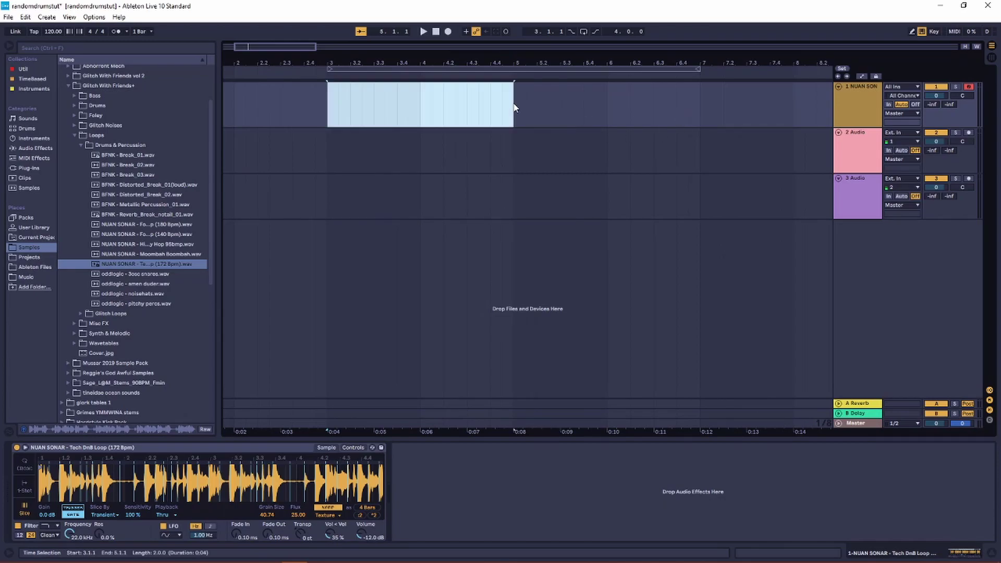
key(ctrl+shift+m)
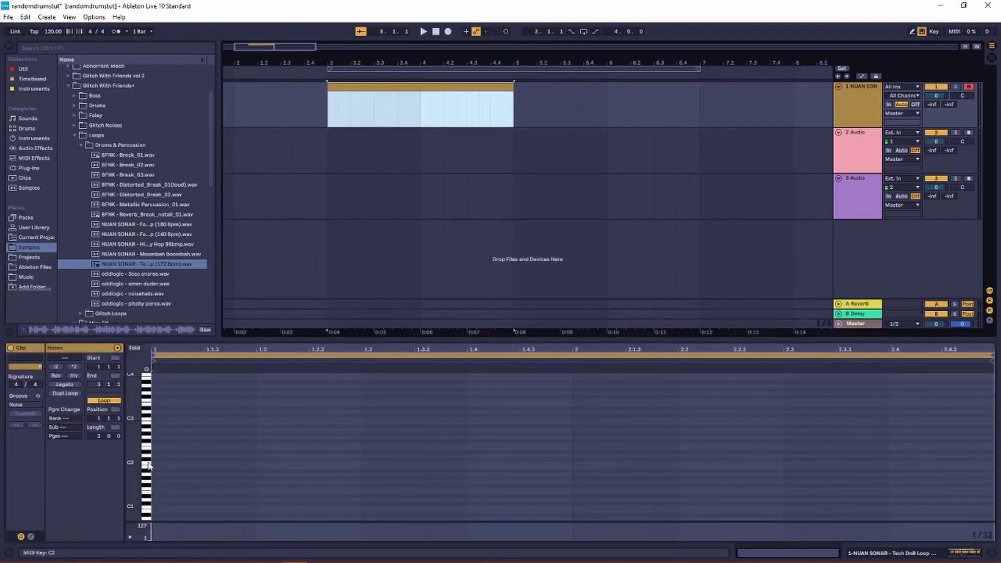
Step: Add a C1 note at the start of the MIDI clip and extend it across the whole clip with Legato
drag(133, 462, 134, 452)
double_click(155, 497)
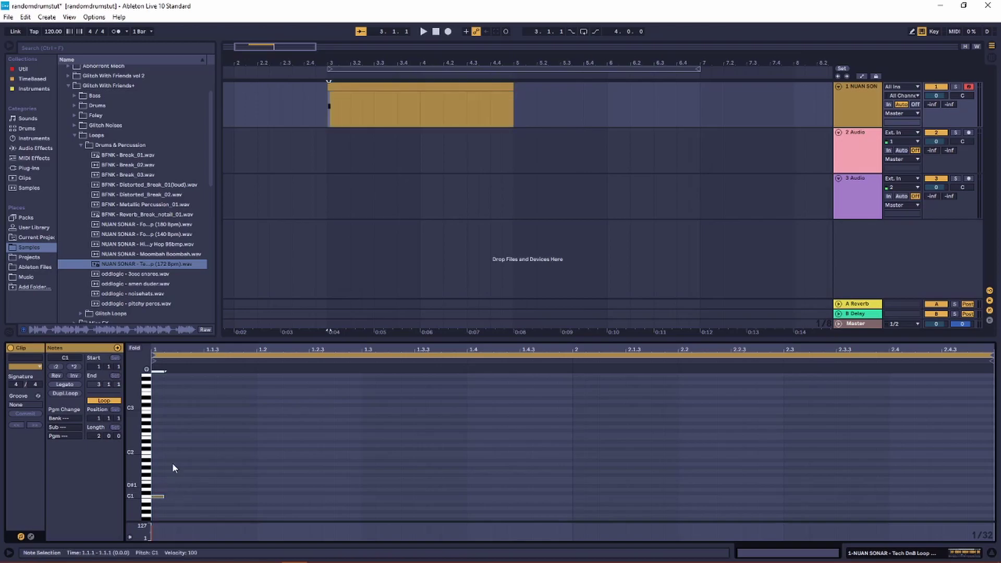
click(62, 386)
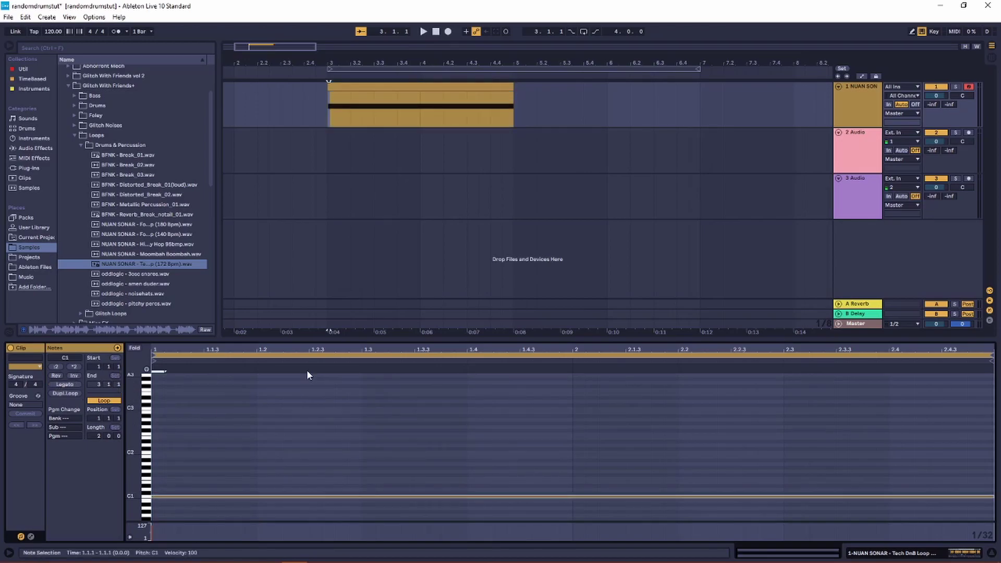
Step: Loop the arrangement over the two-bar MIDI clip from bar 3 to bar 5
click(328, 99)
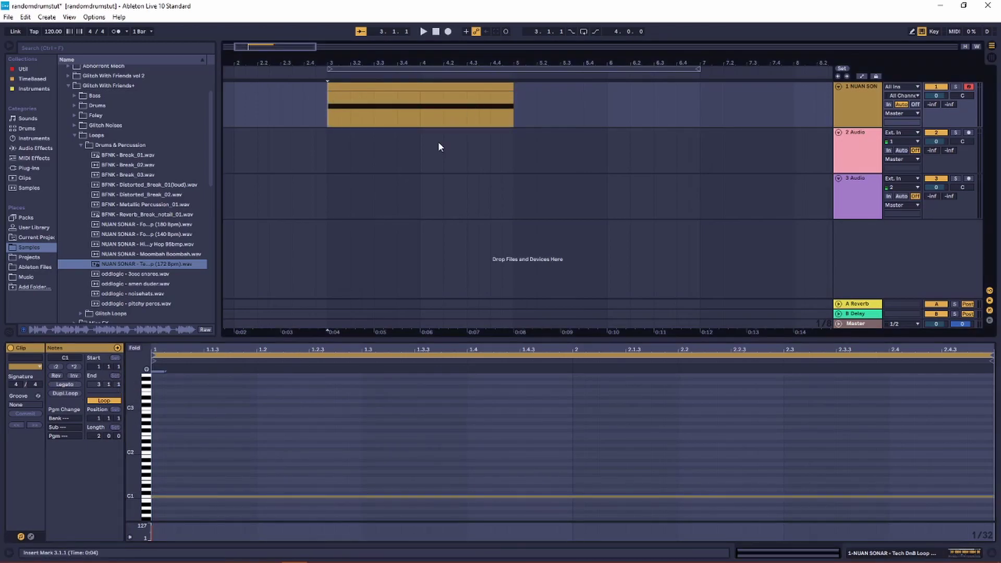
key(minus)
click(339, 84)
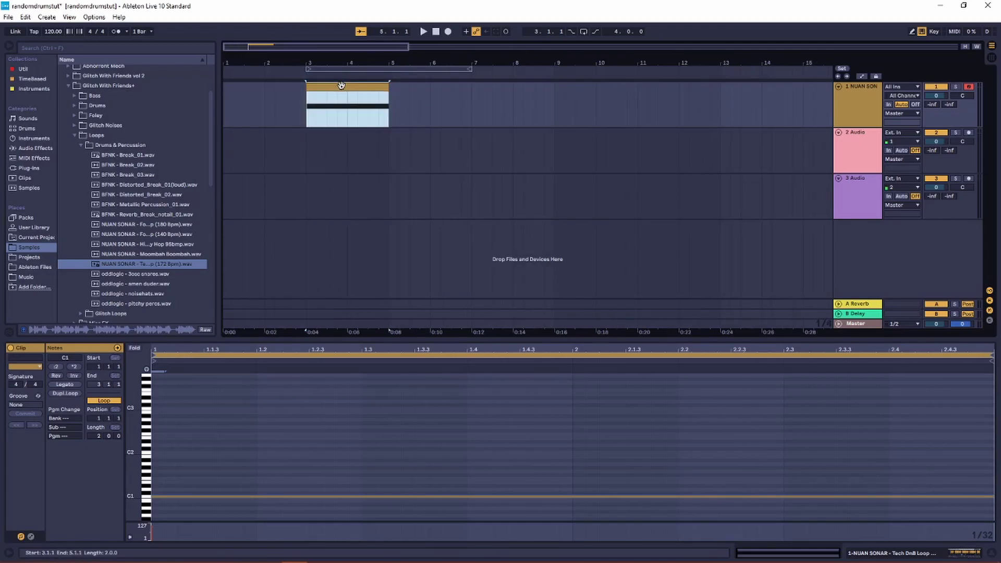
key(ctrl+l)
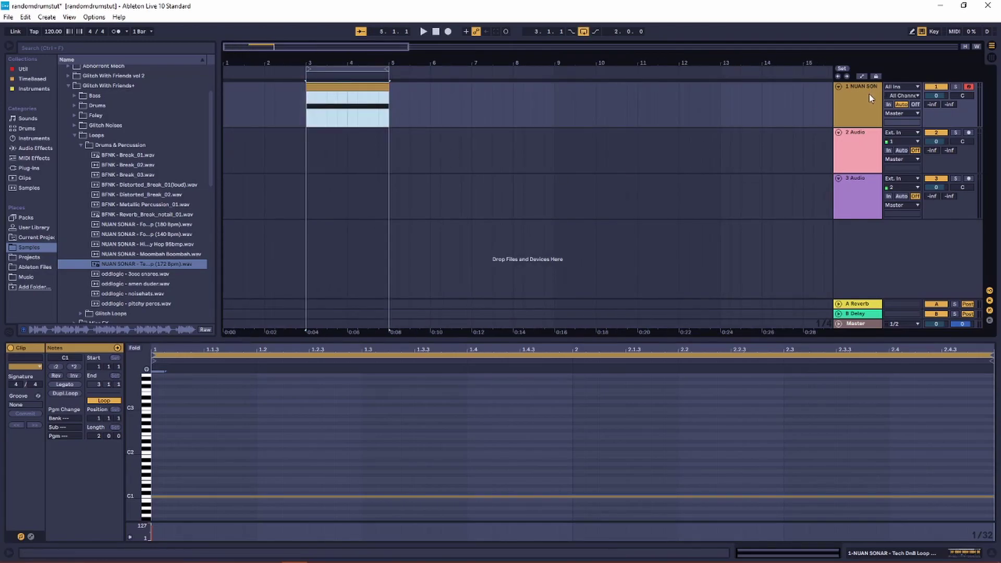
Step: Add the Arpeggiator and Random MIDI effects, in that order, before Simpler in the first track's device chain
key(shift+Tab)
click(32, 78)
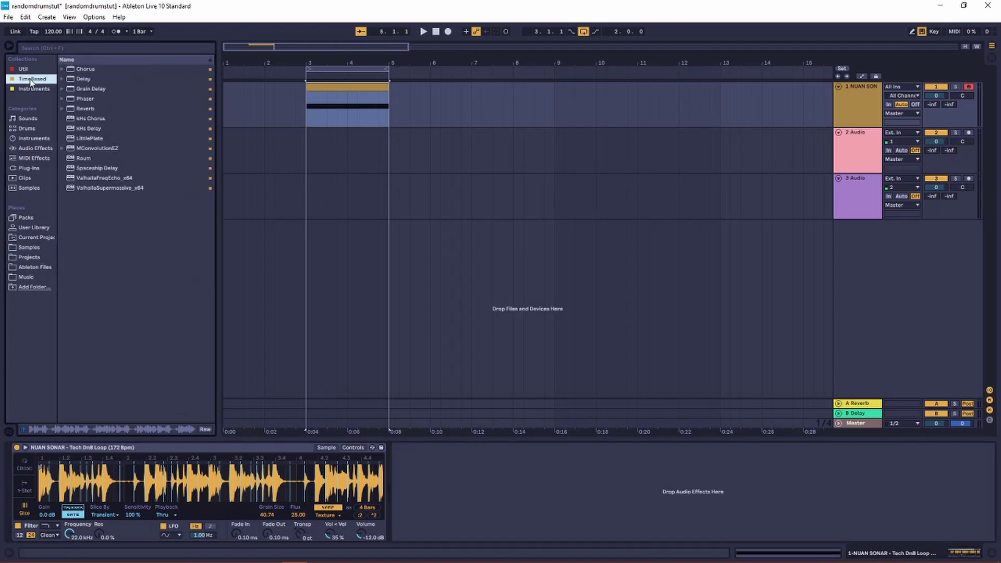
click(28, 158)
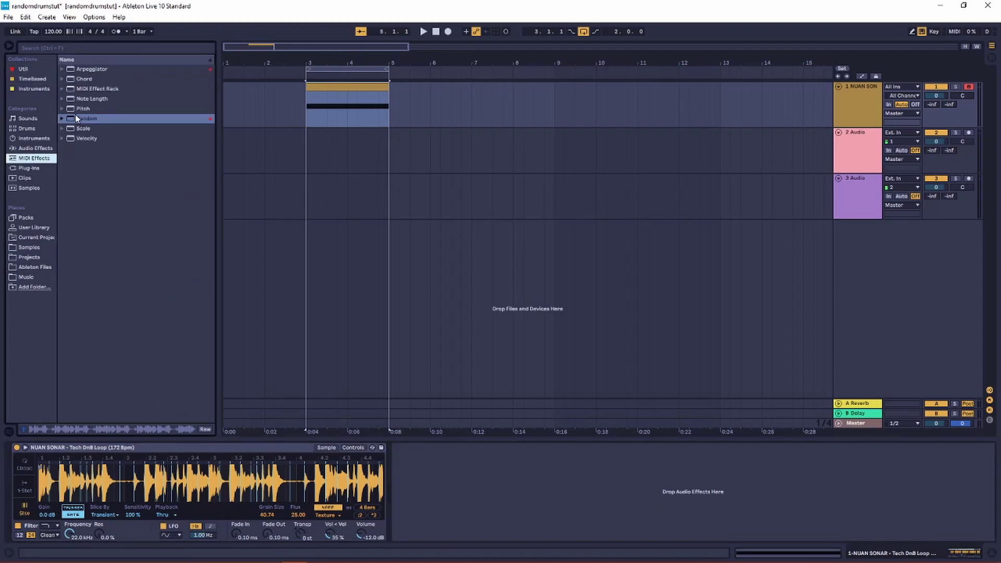
drag(82, 70, 29, 458)
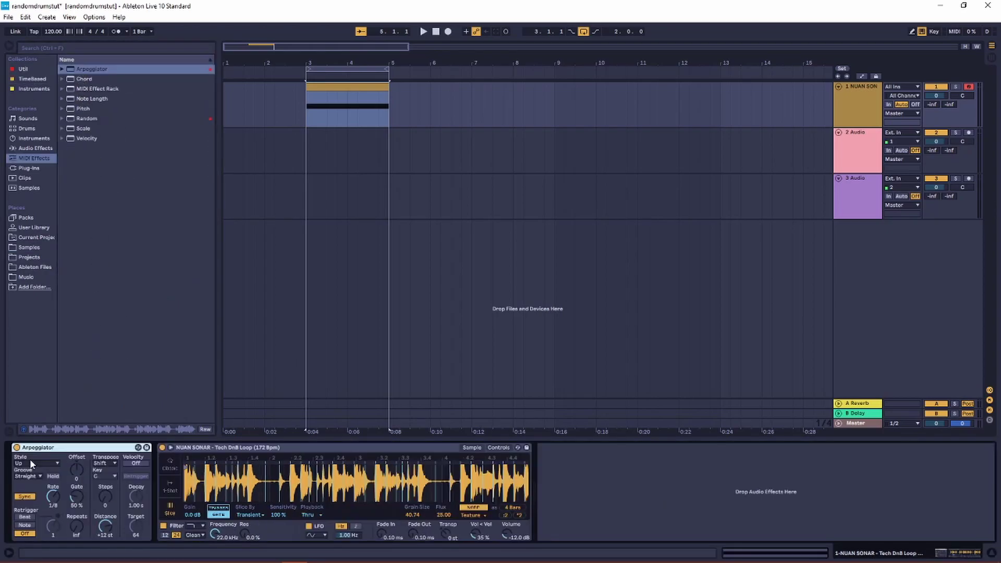
drag(82, 120, 150, 475)
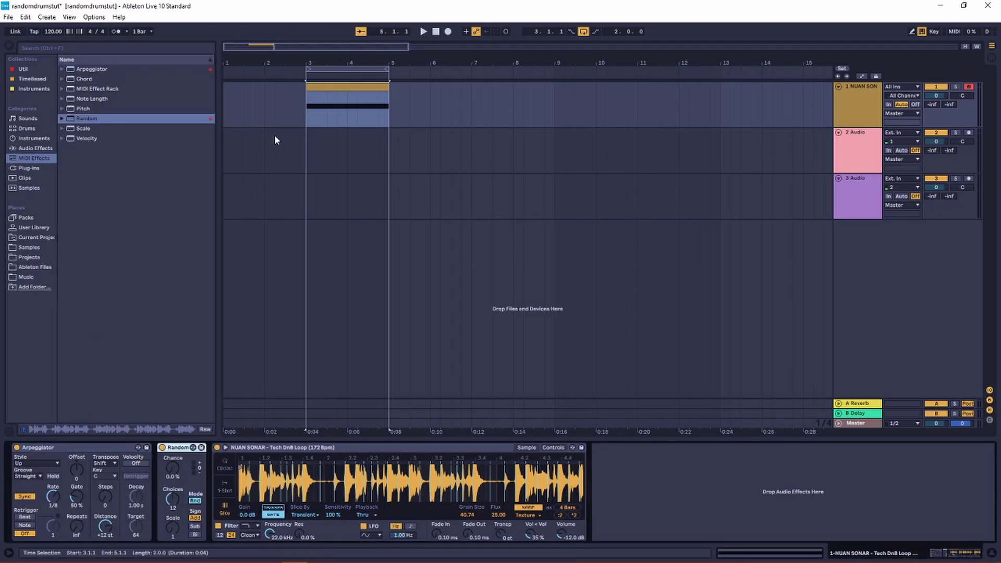
Step: Play the loop, set the Random effect's Chance to 100%, and return the insert marker to the clip's start at bar 3
click(302, 115)
key(space)
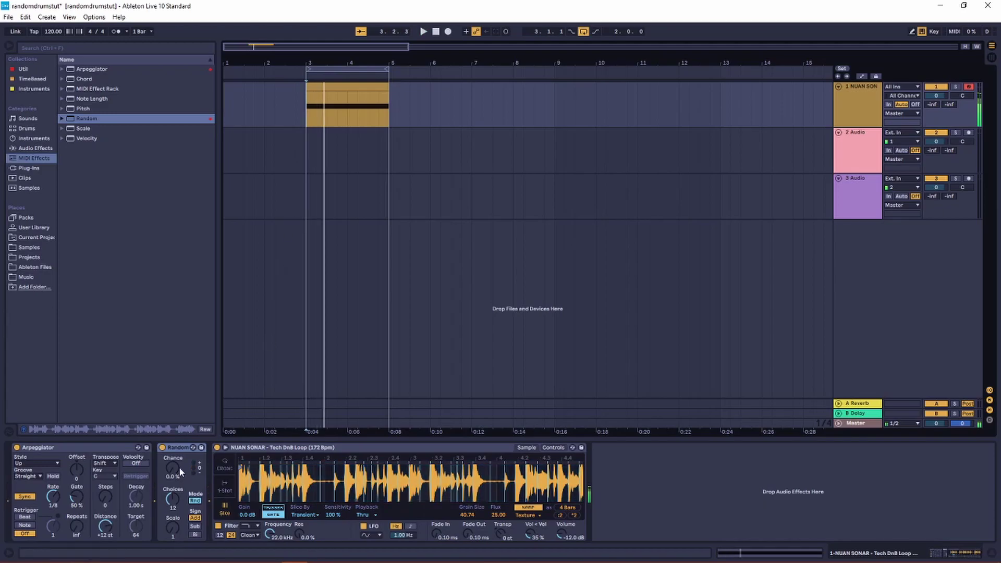
drag(172, 467, 172, 407)
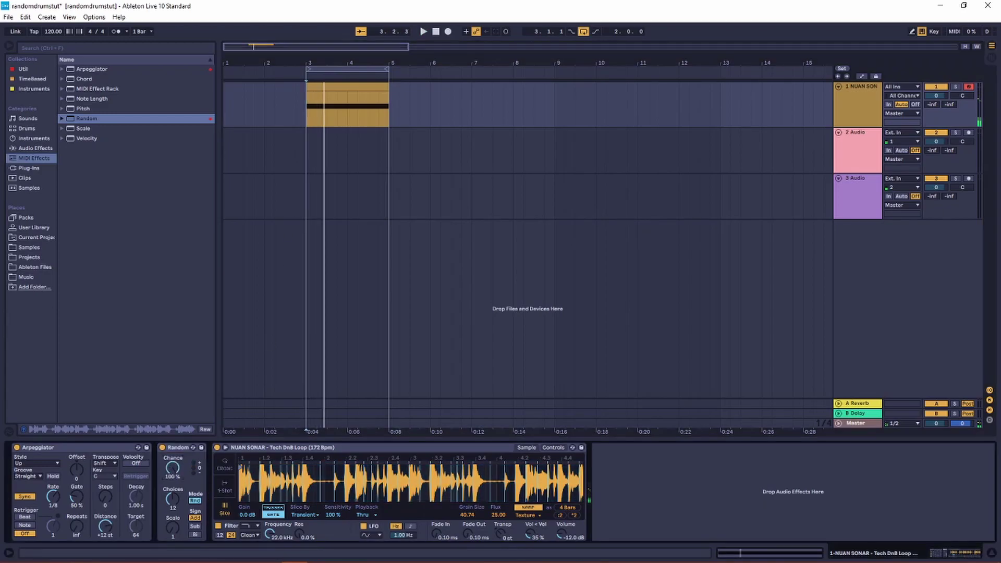
click(306, 106)
scroll(311, 119, up, 3)
scroll(310, 119, left, 1)
scroll(310, 119, left, 1)
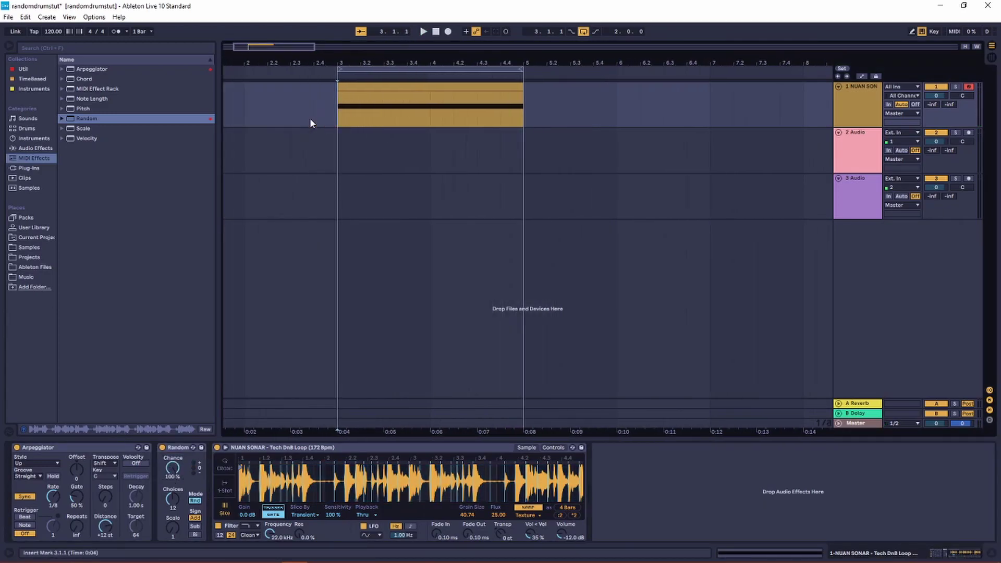
Step: Audition the loop and set the Arpeggiator's Rate to 1/16
scroll(310, 119, right, 1)
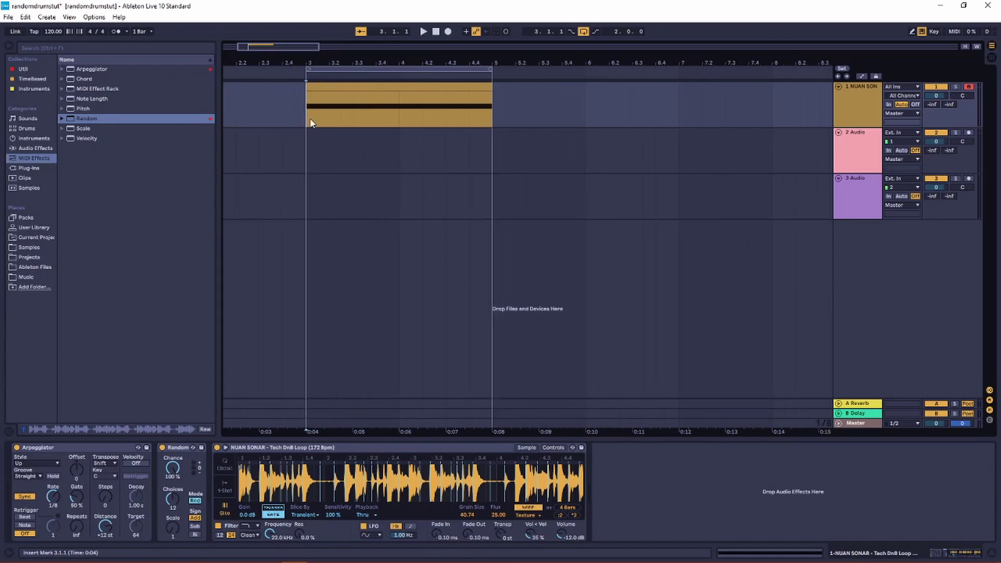
key(space)
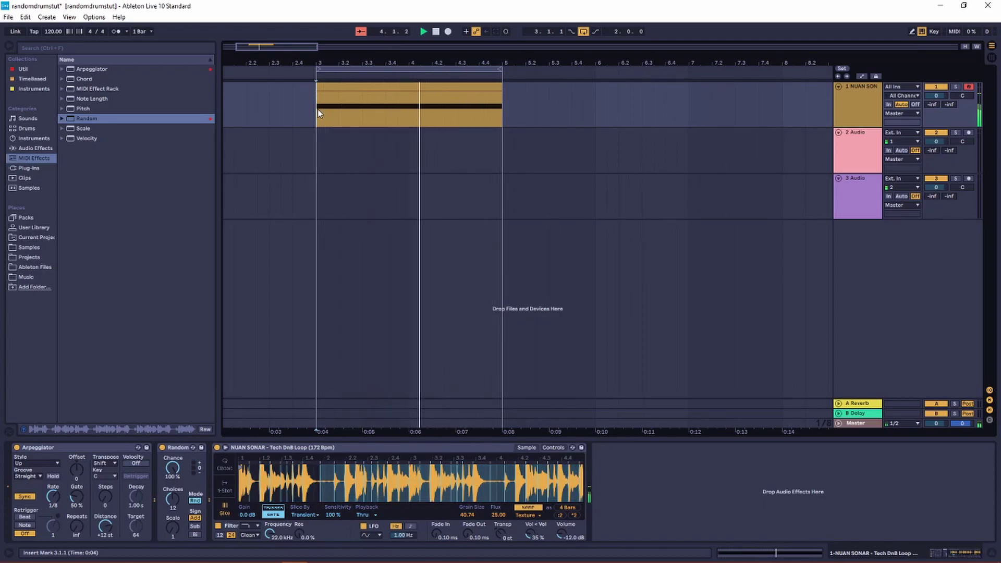
key(space)
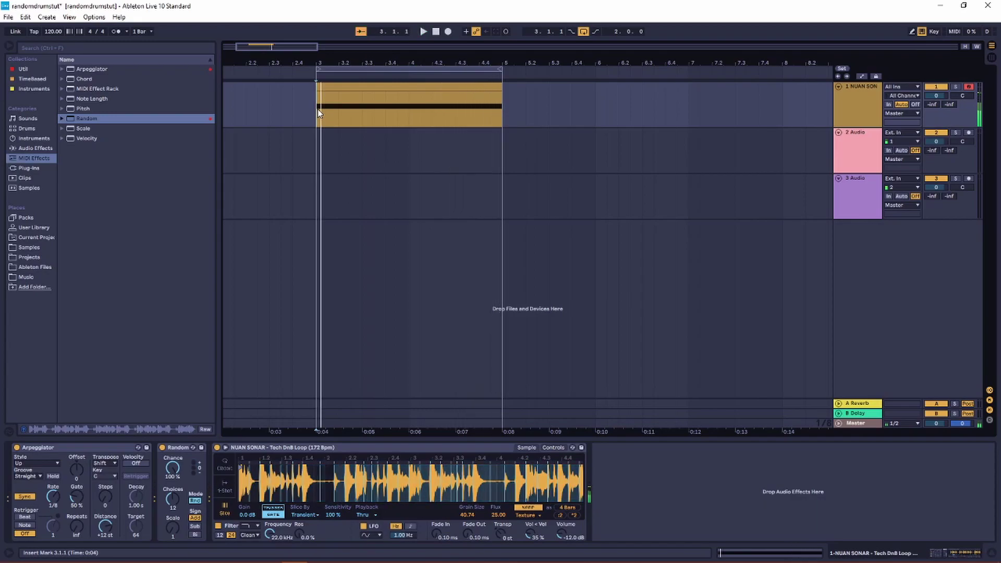
drag(54, 495, 54, 483)
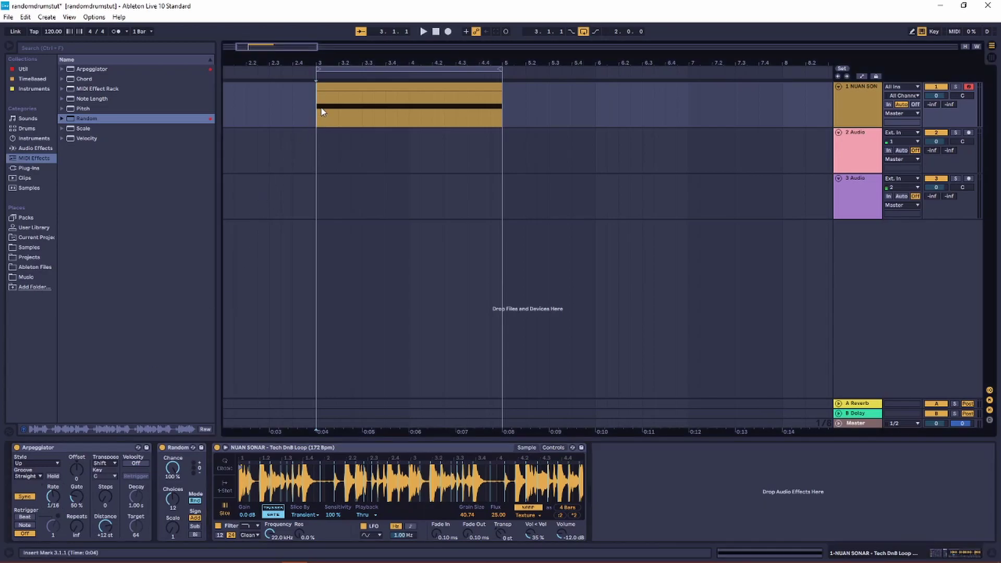
key(space)
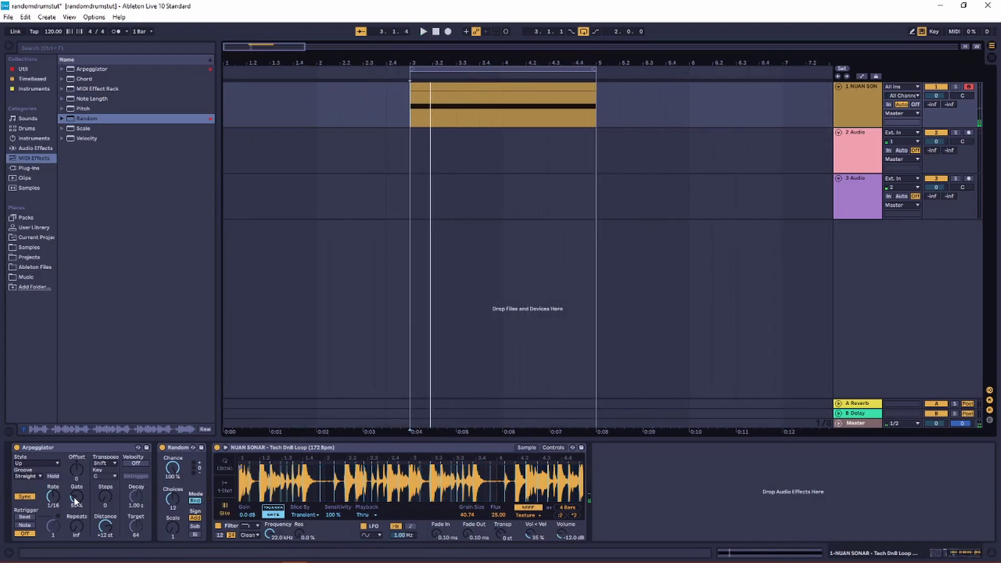
Step: Set the Arpeggiator's Gate to 74%, play the loop, and return the insert marker to the MIDI clip's start at bar 3
mouse_move(73, 505)
mouse_down()
mouse_move(72, 529)
mouse_move(77, 495)
mouse_up()
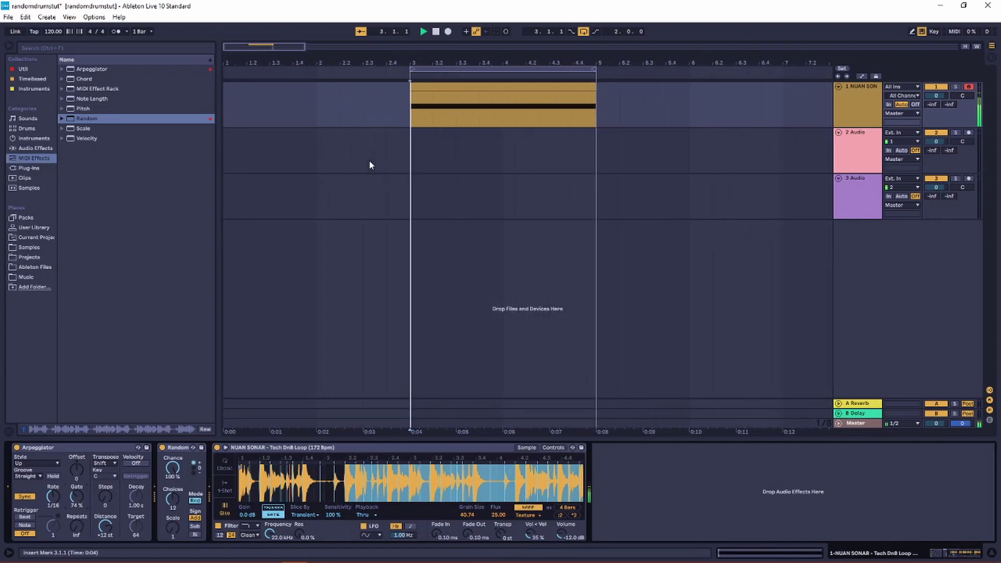
click(413, 143)
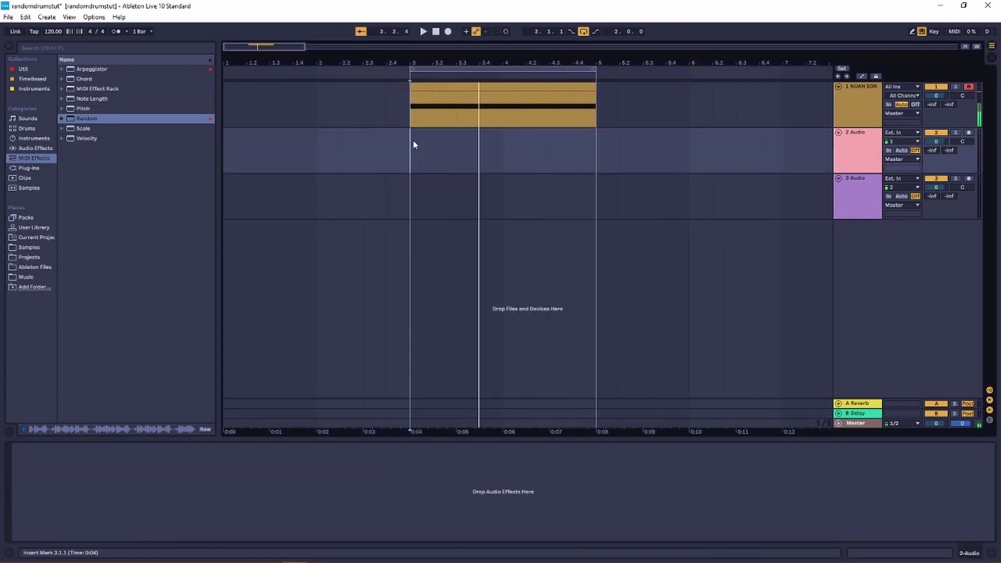
click(410, 111)
scroll(435, 118, up, 2)
scroll(435, 118, down, 2)
scroll(464, 125, right, 1)
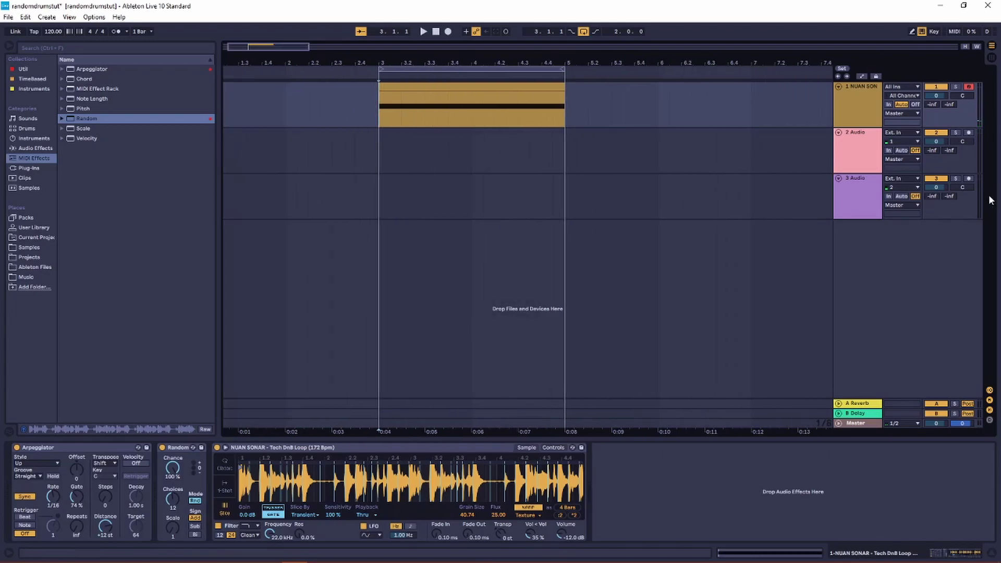
Step: Set the second track's audio input to Resampling and arm that track for recording
click(390, 150)
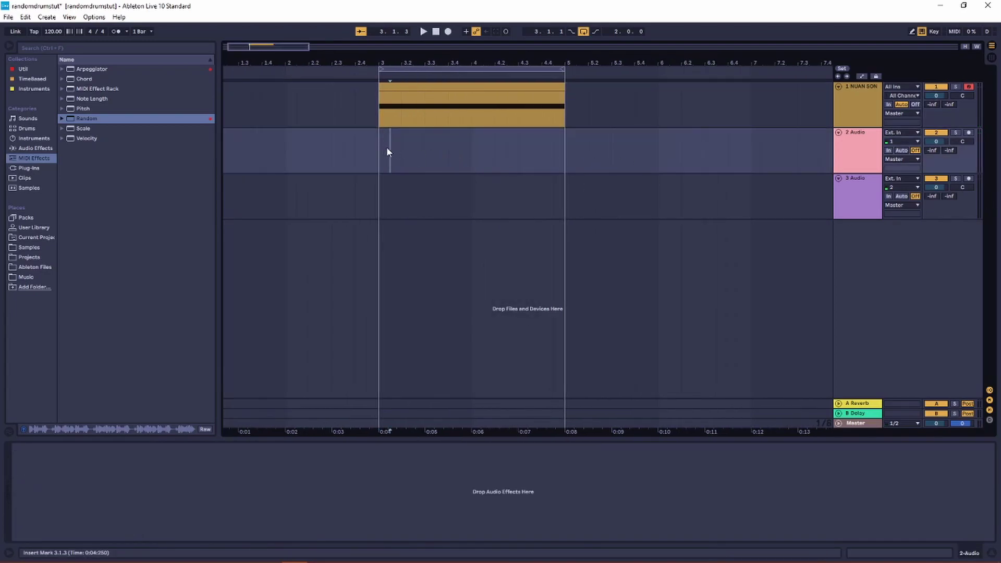
click(900, 132)
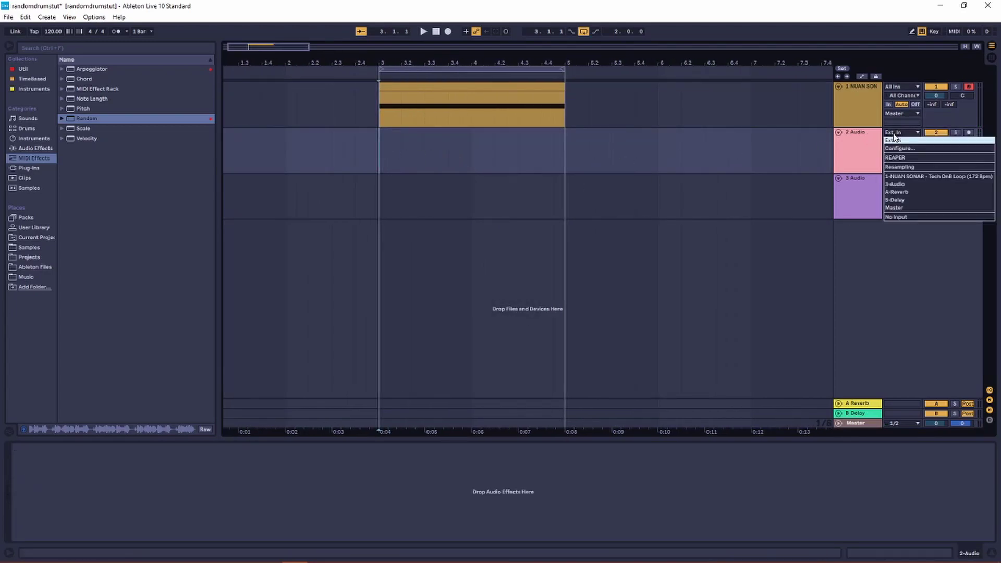
click(907, 167)
click(968, 132)
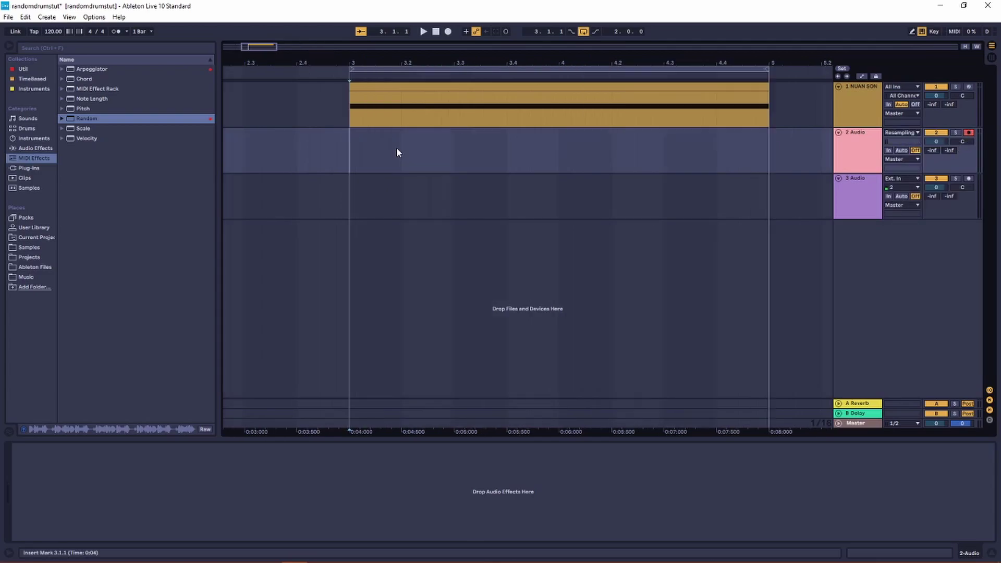
Step: Disable the arrangement loop, record the drum output onto the second track from bar 3, and trim the recording to end at bar 5
scroll(396, 149, right, 3)
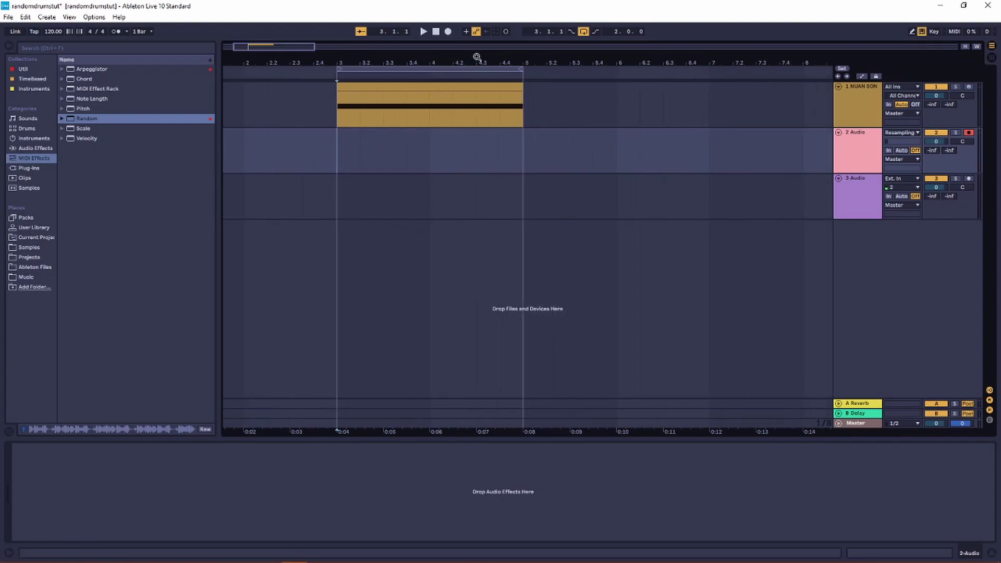
click(583, 31)
click(317, 154)
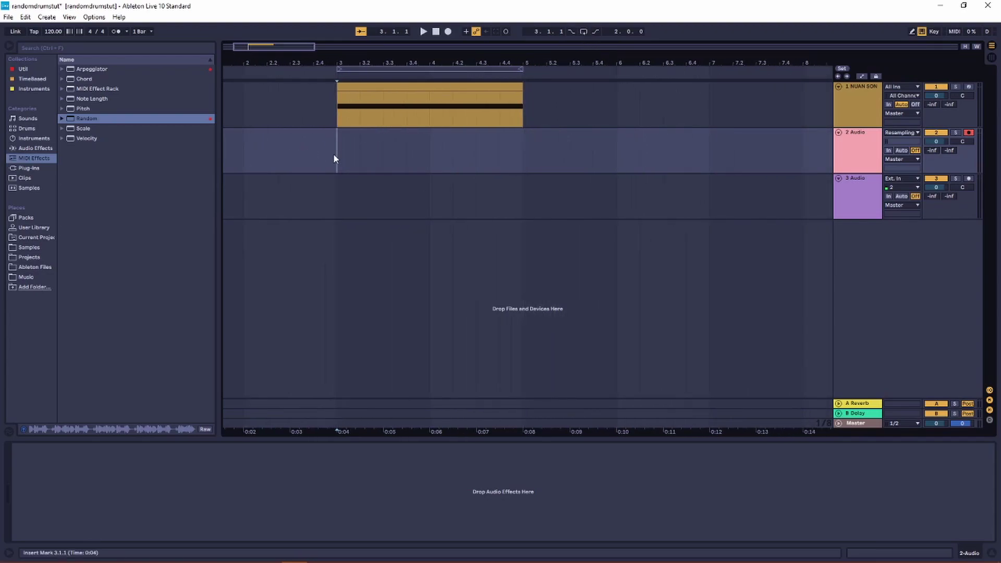
click(447, 32)
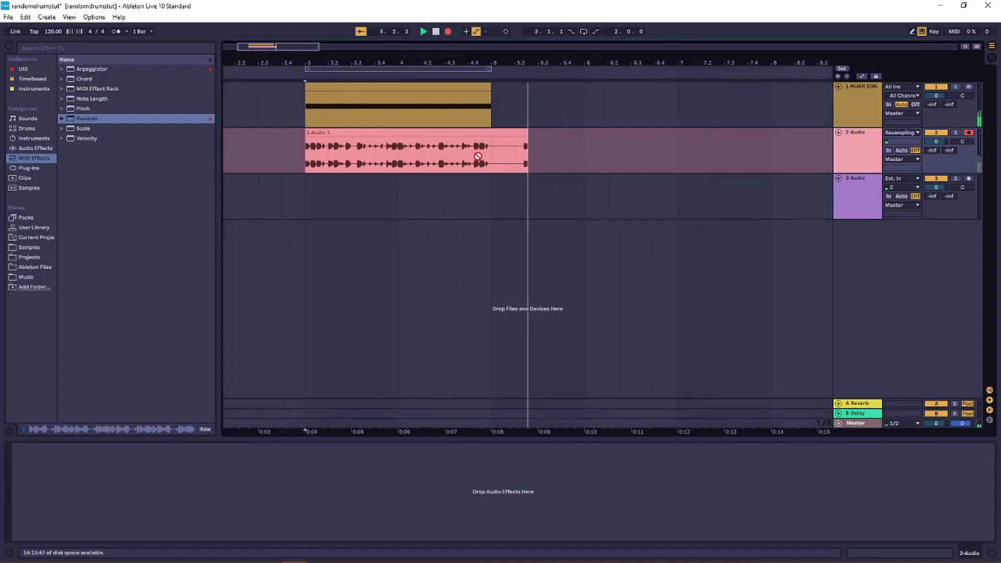
key(space)
drag(527, 134, 492, 133)
Step: Move the sliced drum MIDI track below the two audio tracks and insert a new audio track above it
click(860, 111)
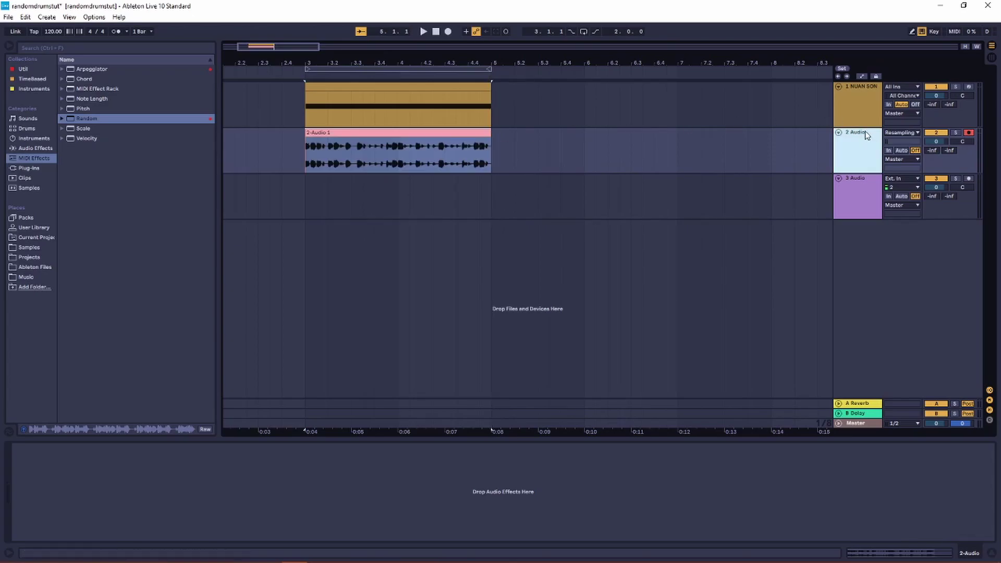
drag(854, 97, 853, 232)
key(ctrl+t)
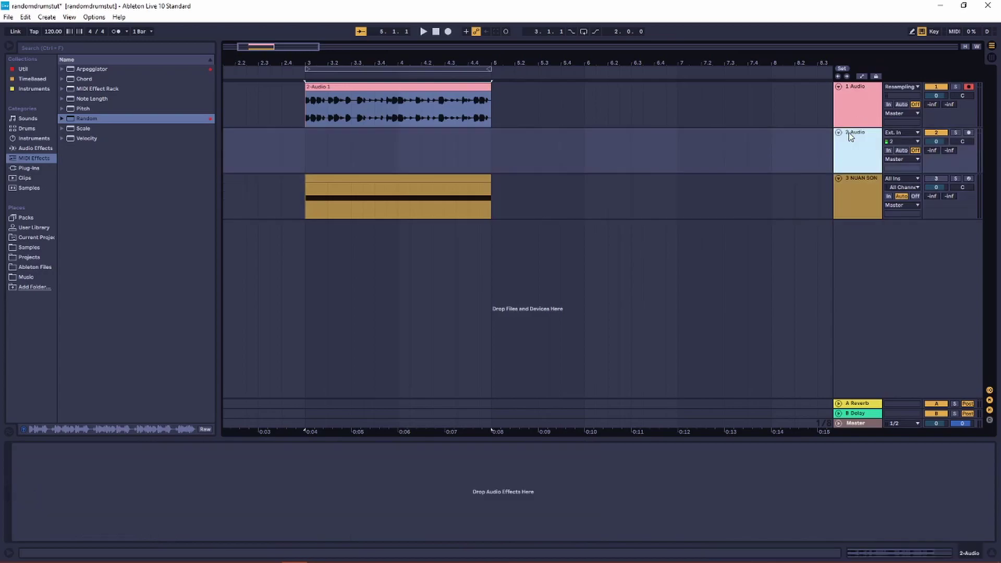
Step: Place the insert marker at bar 3 on the second track and open the Glitch With Friends+ Drums > Kicks sample folder
click(308, 151)
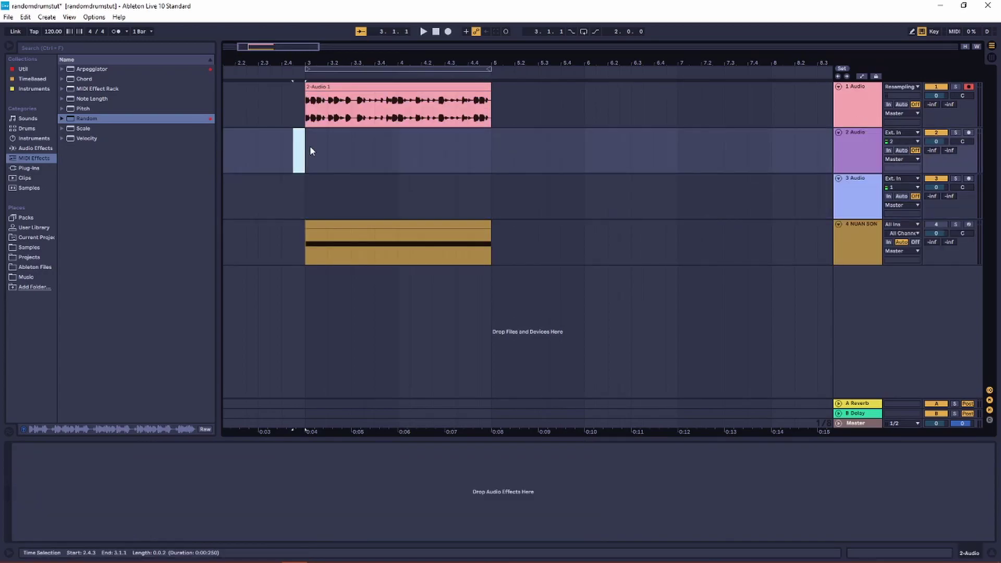
key(plus)
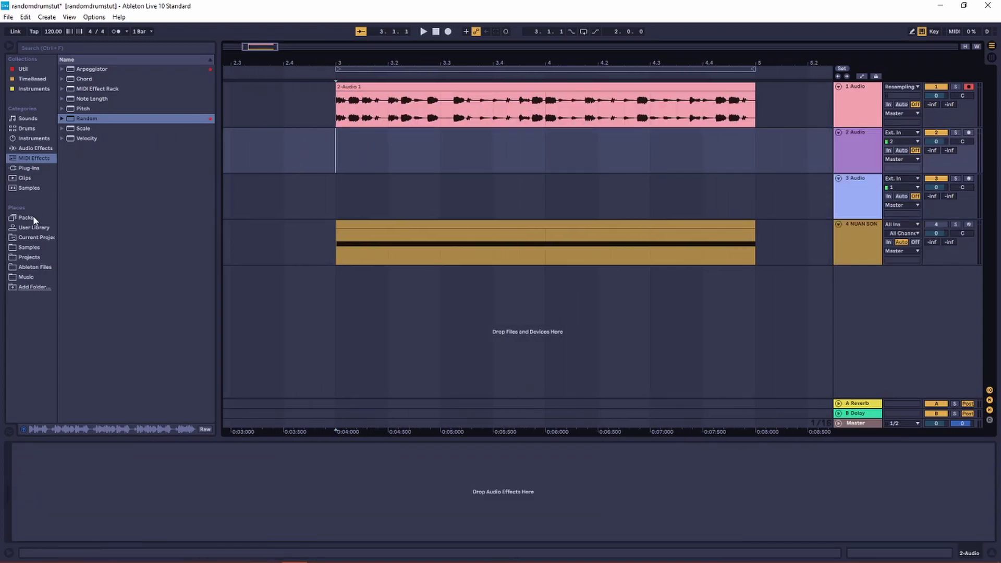
click(28, 248)
click(75, 136)
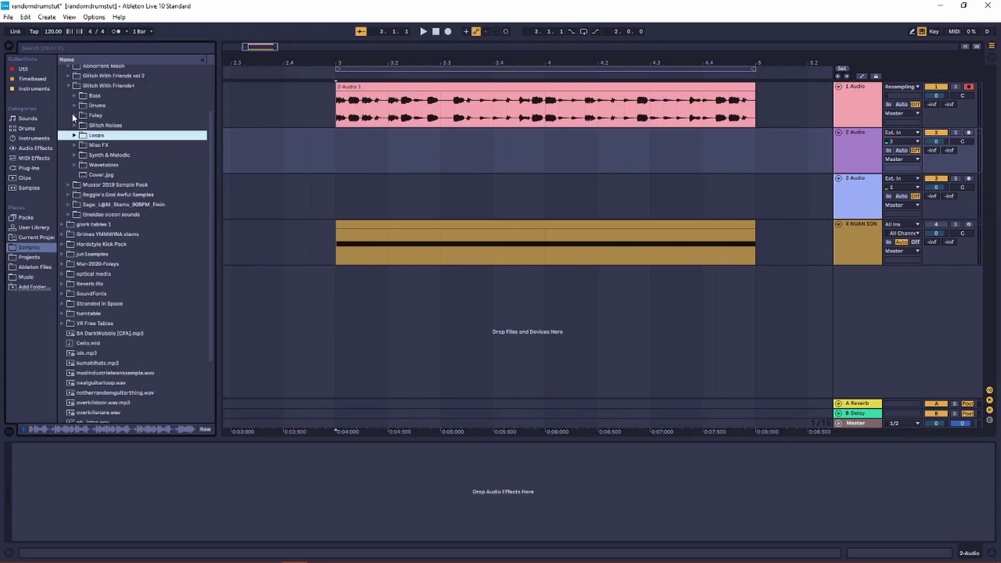
click(75, 107)
click(82, 125)
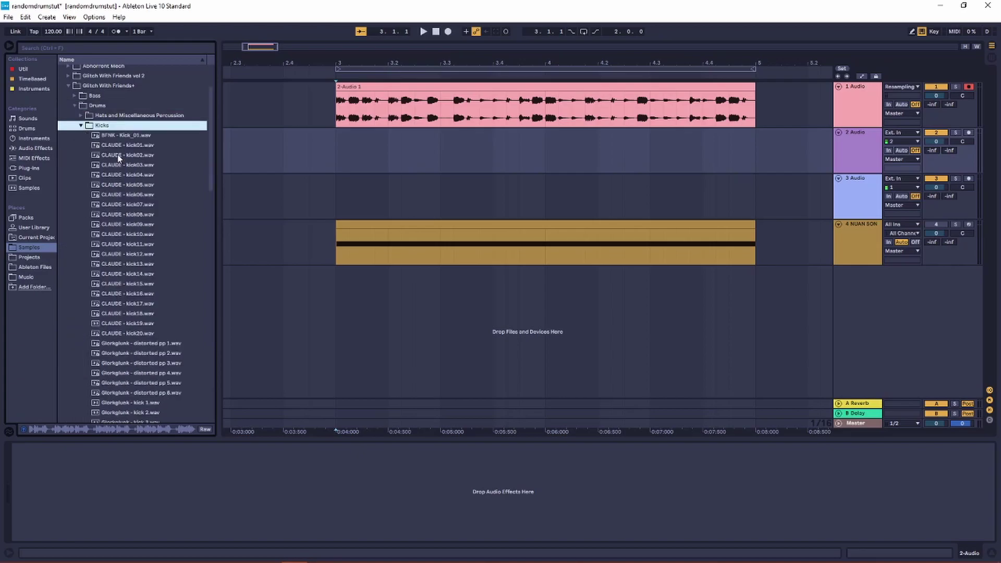
scroll(118, 211, down, 2)
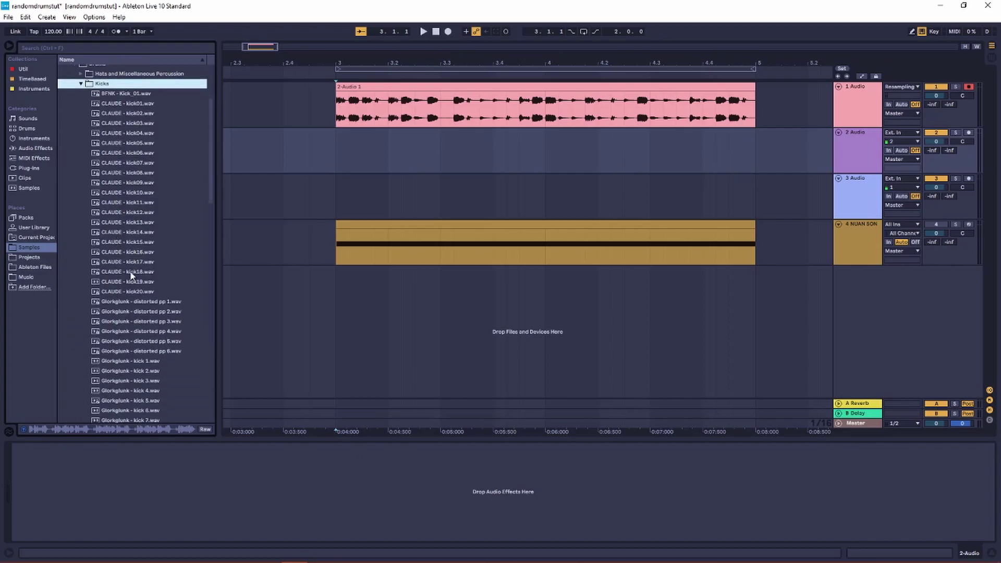
Step: Play the recorded drum clip from bar 3 to hear where a kick is needed
click(337, 146)
key(space)
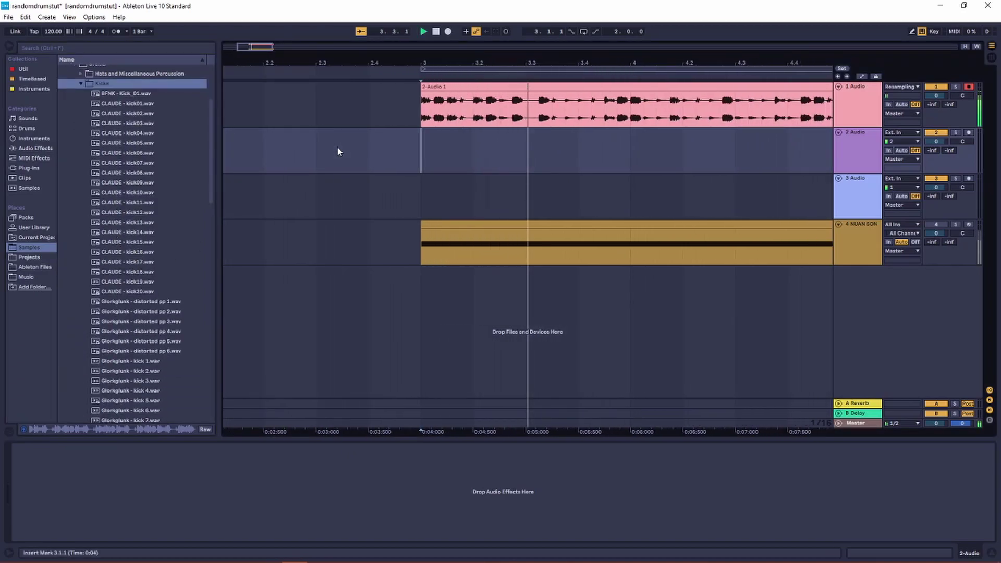
key(space)
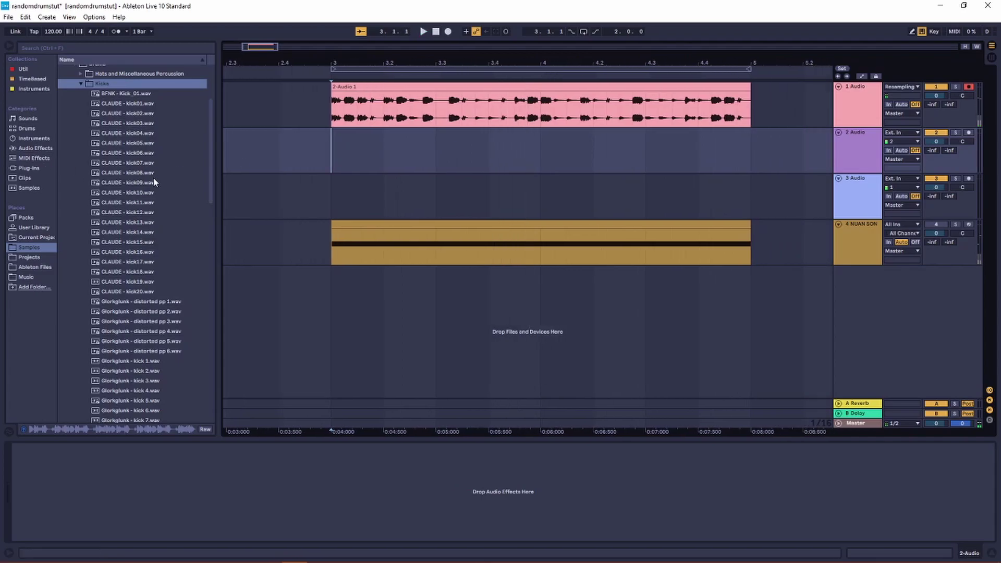
Step: Audition CLAUDE, Glorkglunk, Hlessi, Man From Sol, NUAN SONAR and oddlogic kick samples to find a suitable kick
click(131, 271)
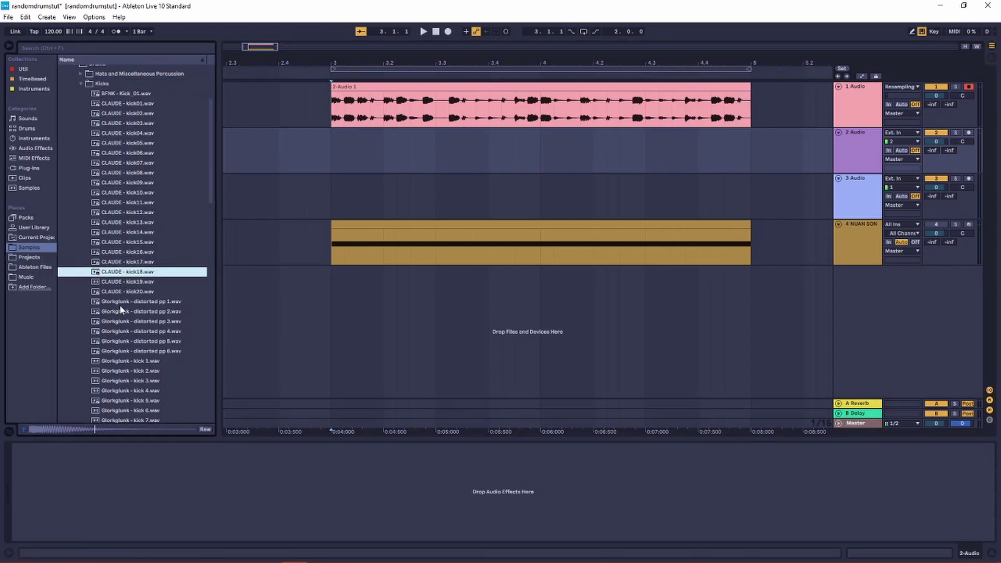
scroll(120, 310, down, 3)
click(131, 297)
click(130, 308)
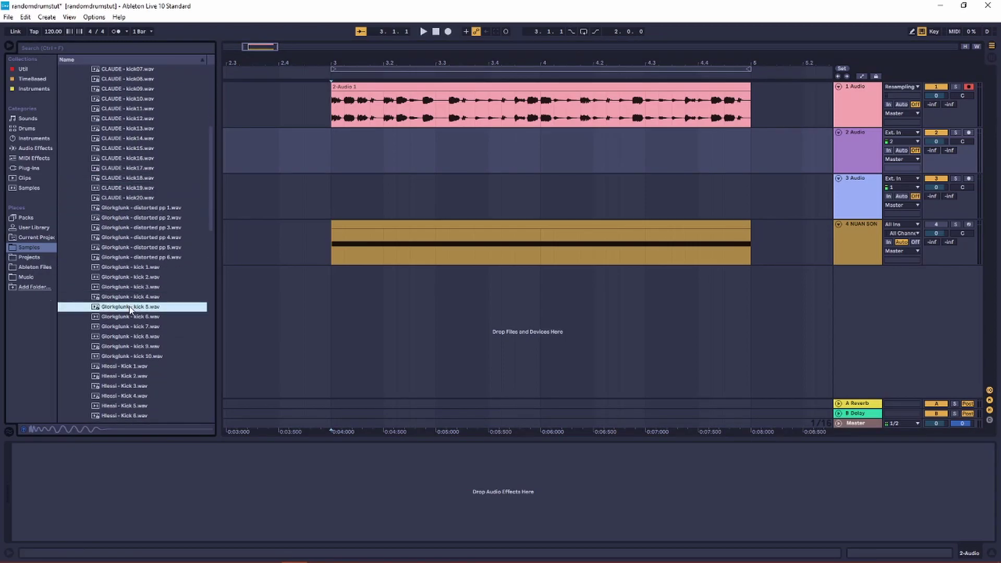
click(130, 318)
click(126, 328)
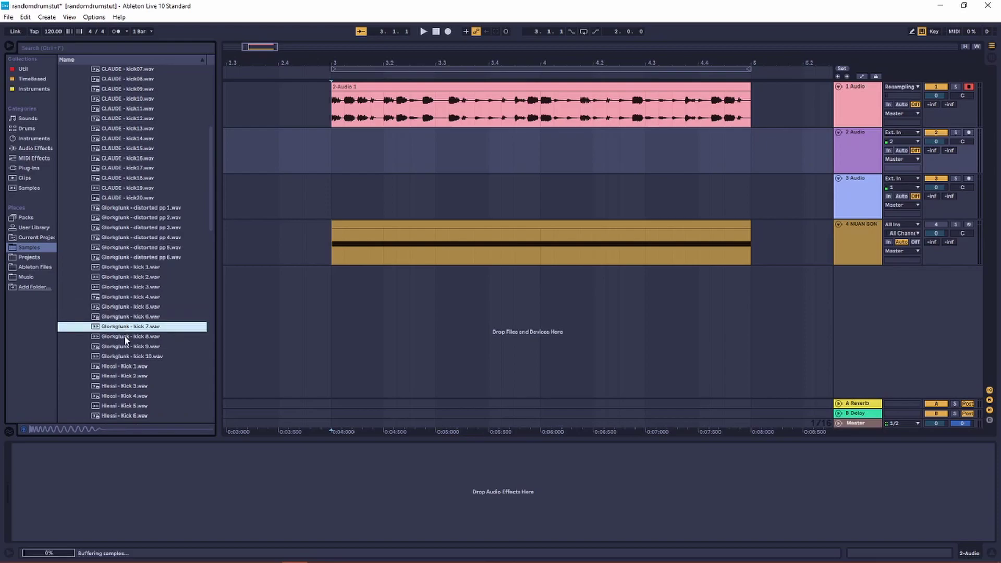
click(127, 347)
click(126, 356)
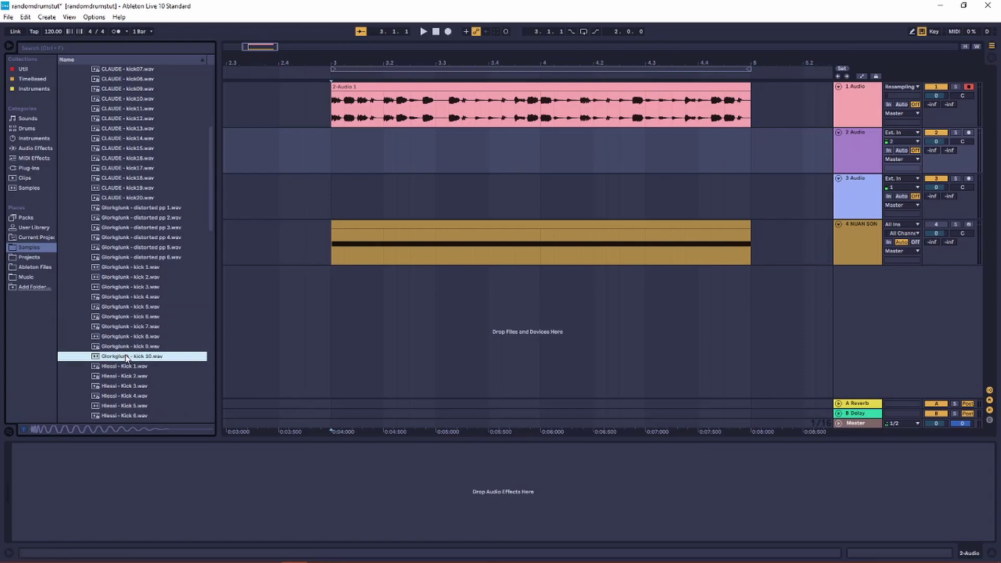
click(126, 317)
scroll(127, 317, down, 2)
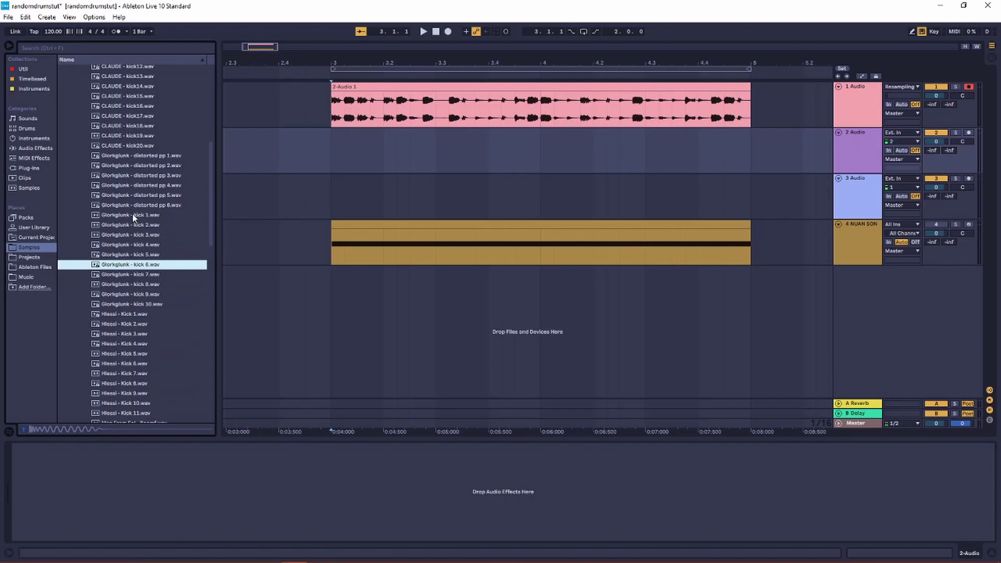
click(132, 214)
scroll(125, 243, down, 3)
click(123, 284)
scroll(122, 281, down, 3)
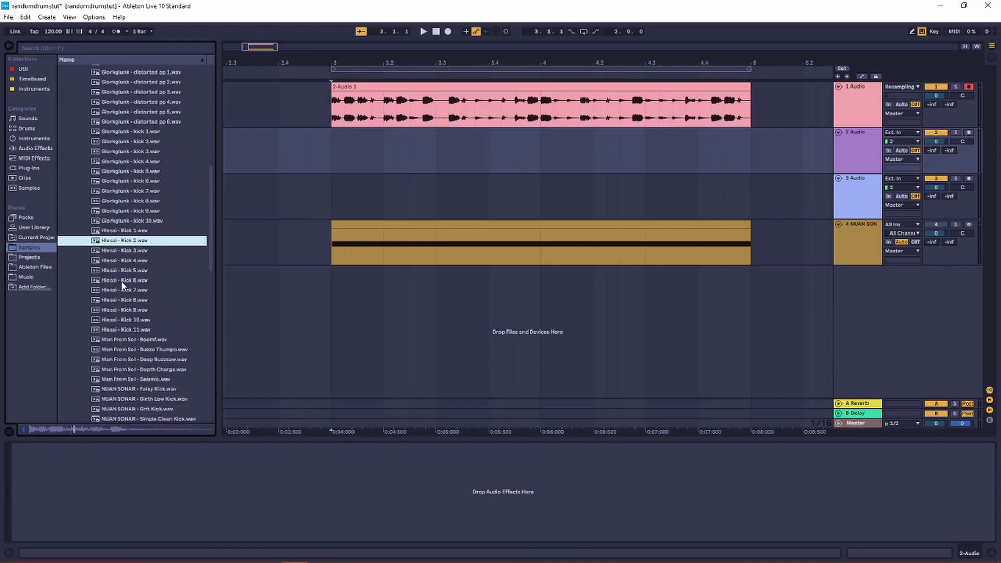
click(125, 271)
click(126, 260)
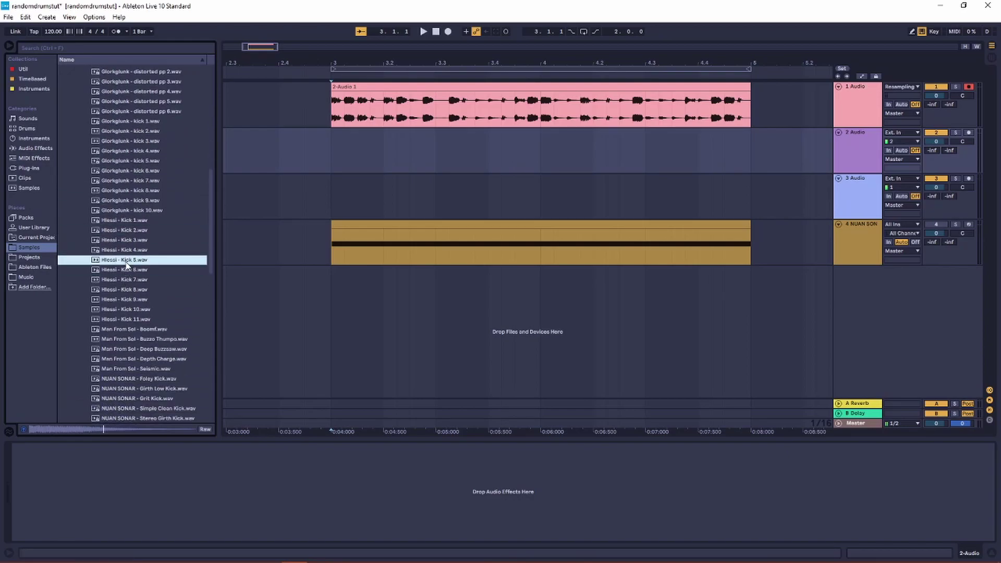
scroll(131, 292, down, 3)
click(131, 287)
click(126, 267)
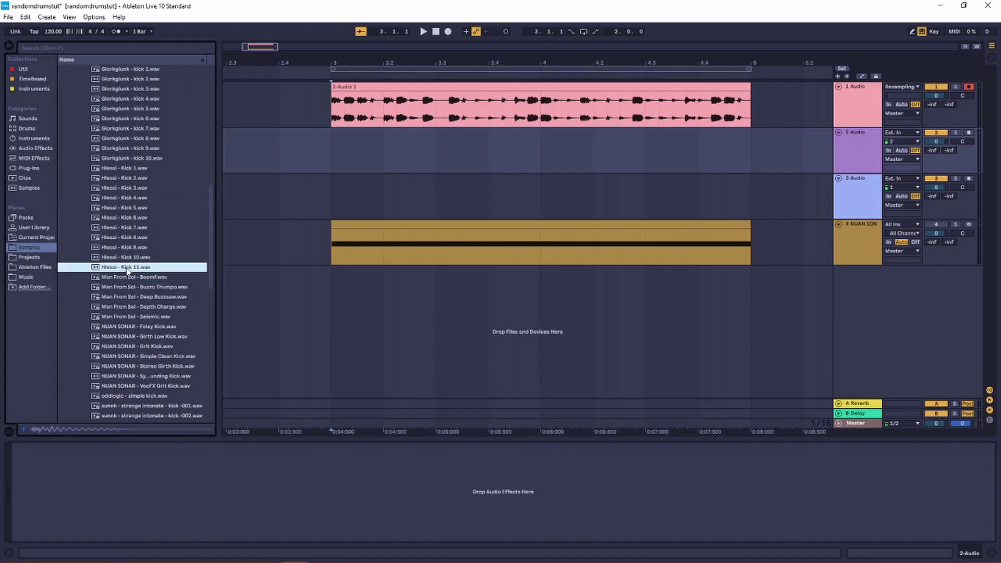
click(130, 317)
scroll(127, 313, down, 3)
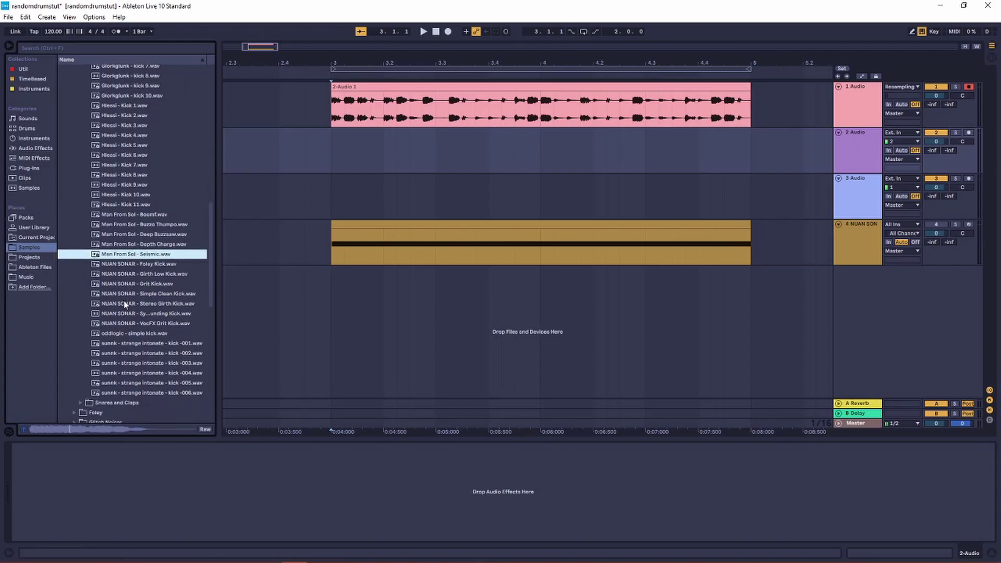
click(126, 303)
click(123, 295)
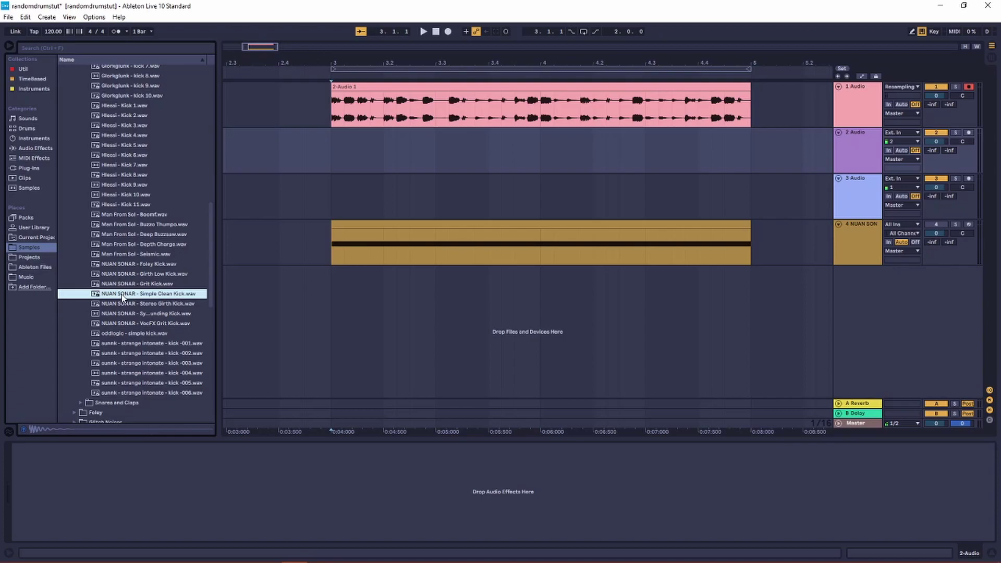
click(122, 333)
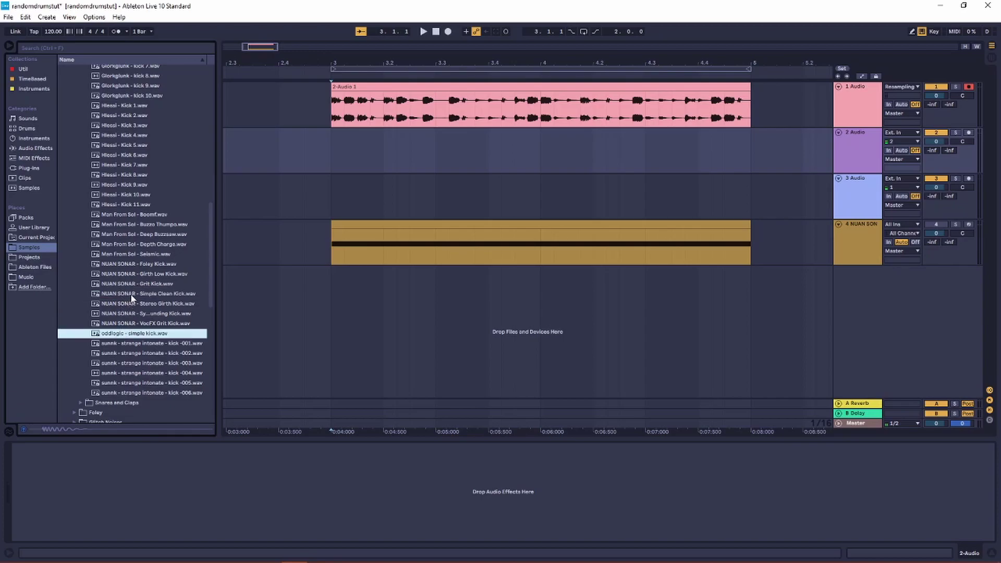
Step: Place oddlogic - simple kick.wav on the second track at bar 3 and shorten it to end at 3.1.2 with a fade-out
drag(129, 335, 324, 134)
scroll(329, 150, up, 5)
drag(622, 133, 378, 148)
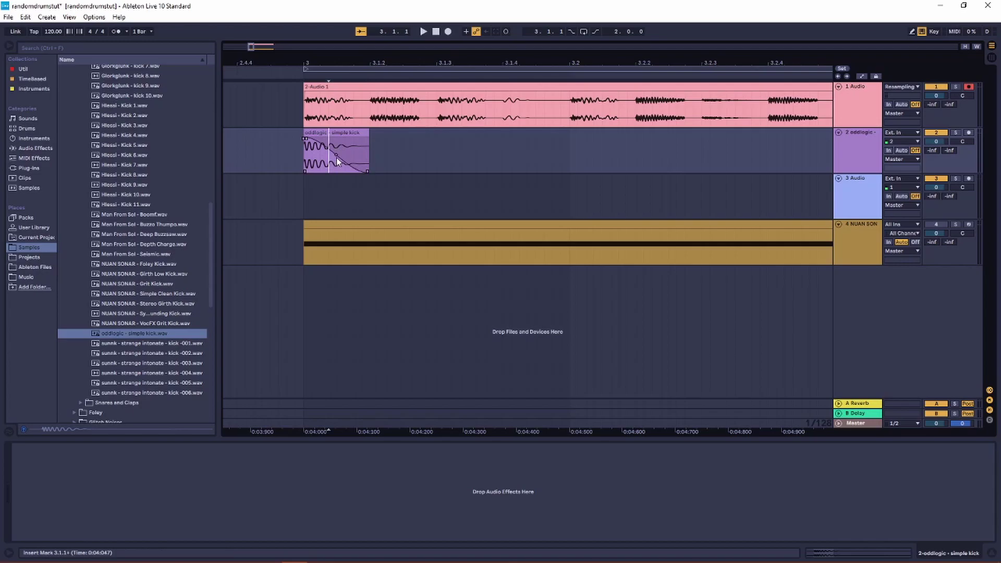
Step: Play the shortened kick clip together with the recorded drums around bar 3
click(330, 134)
key(space)
key(space)
key(space)
key(space)
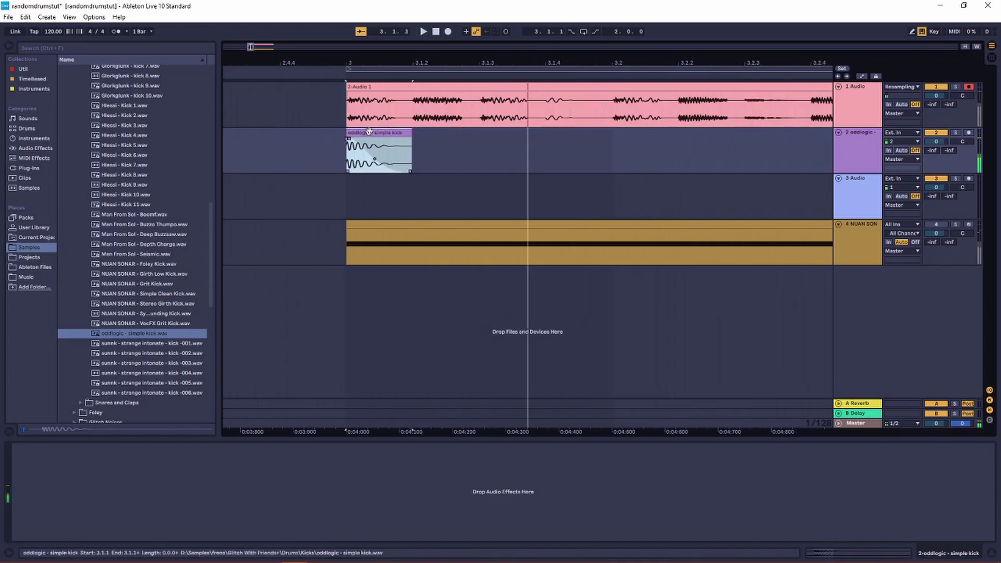
Step: Add a Glue Compressor to the kick track with the threshold at -12.4 dB and makeup gain at 8.25 dB
double_click(368, 130)
click(23, 69)
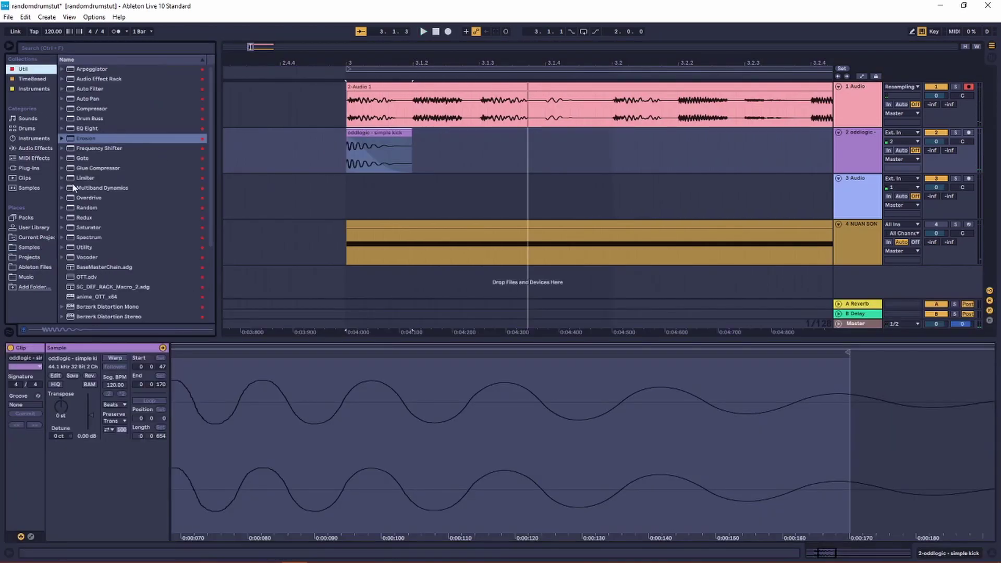
drag(95, 167, 97, 167)
drag(377, 157, 378, 159)
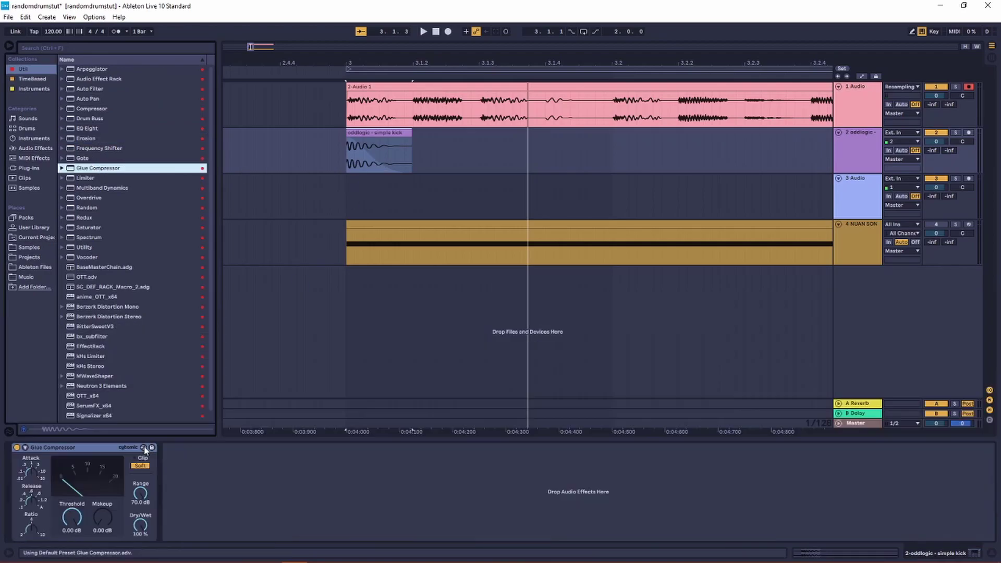
click(36, 481)
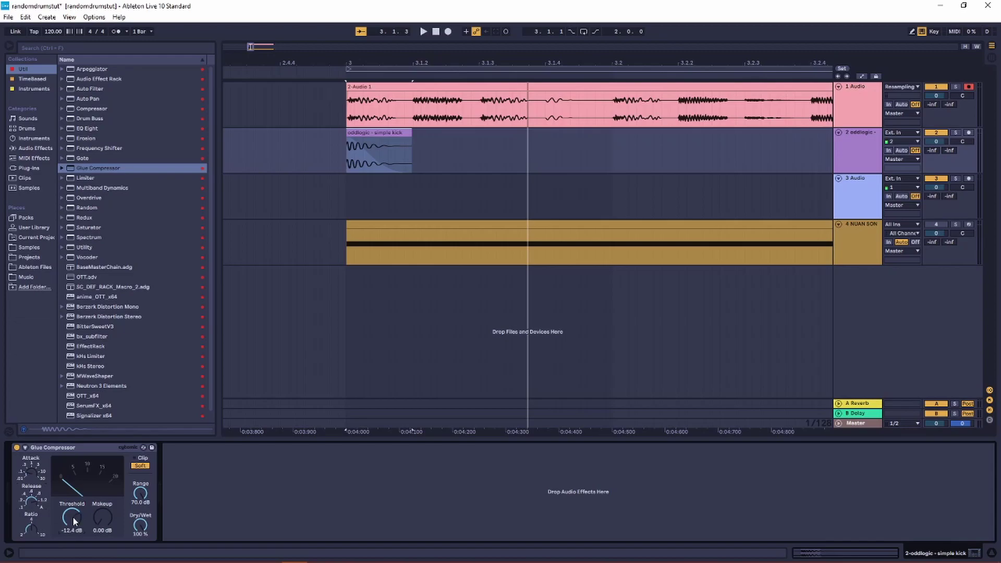
drag(103, 522, 103, 514)
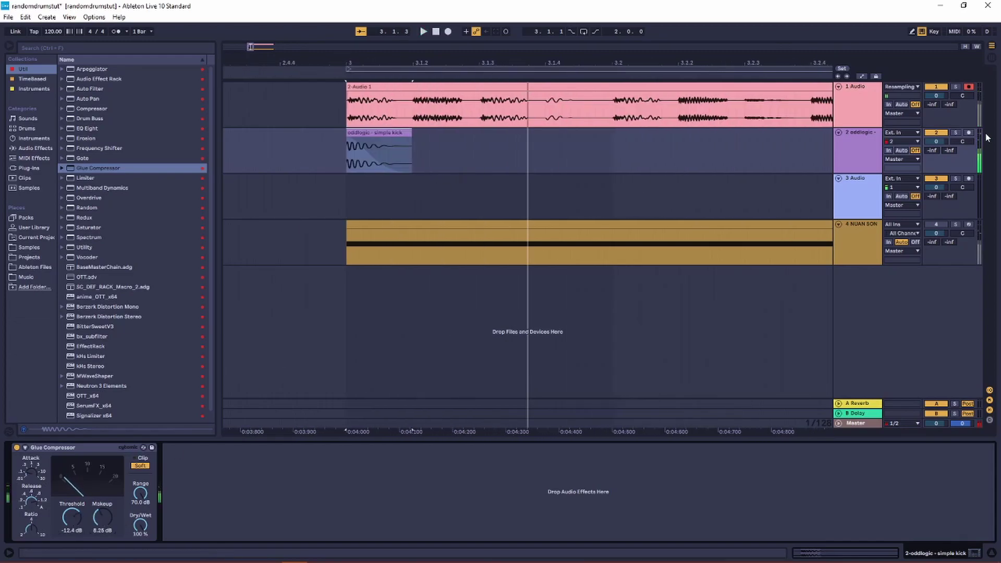
Step: Play the compressed kick against the recorded drums from bar 3 to find where the next kick belongs
click(955, 132)
scroll(541, 141, down, 5)
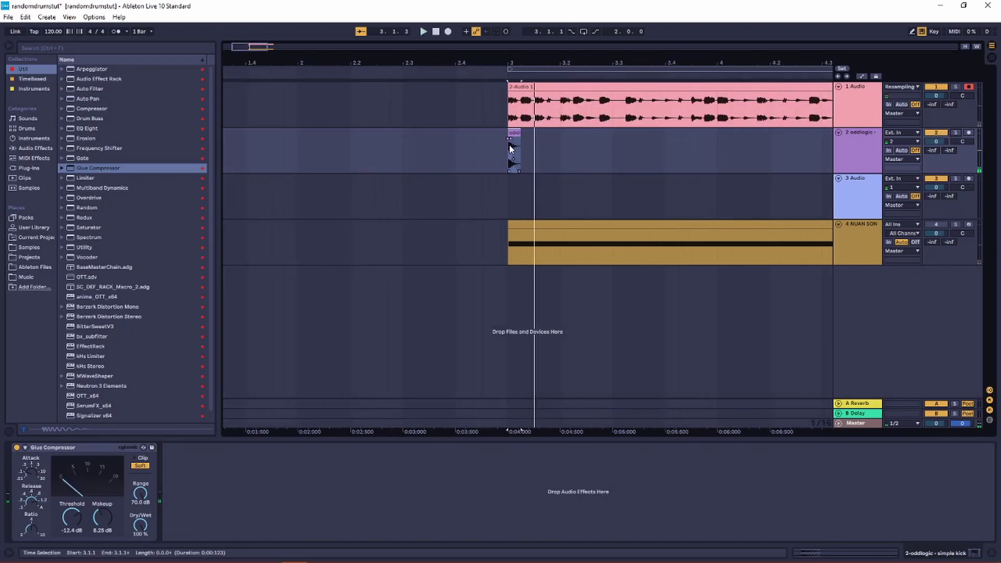
click(509, 145)
scroll(536, 164, up, 3)
drag(470, 160, 430, 152)
scroll(399, 107, down, 3)
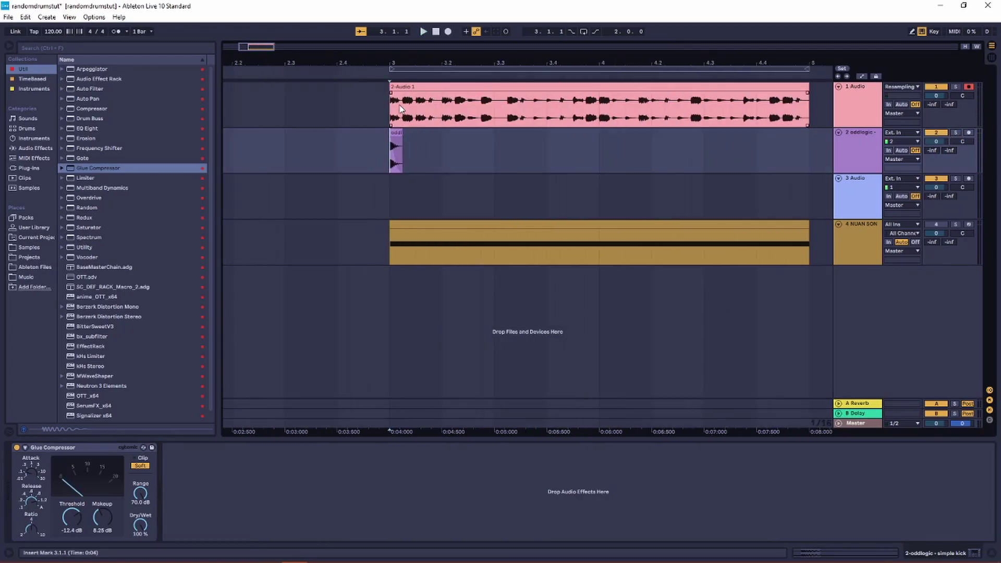
key(plus)
key(plus)
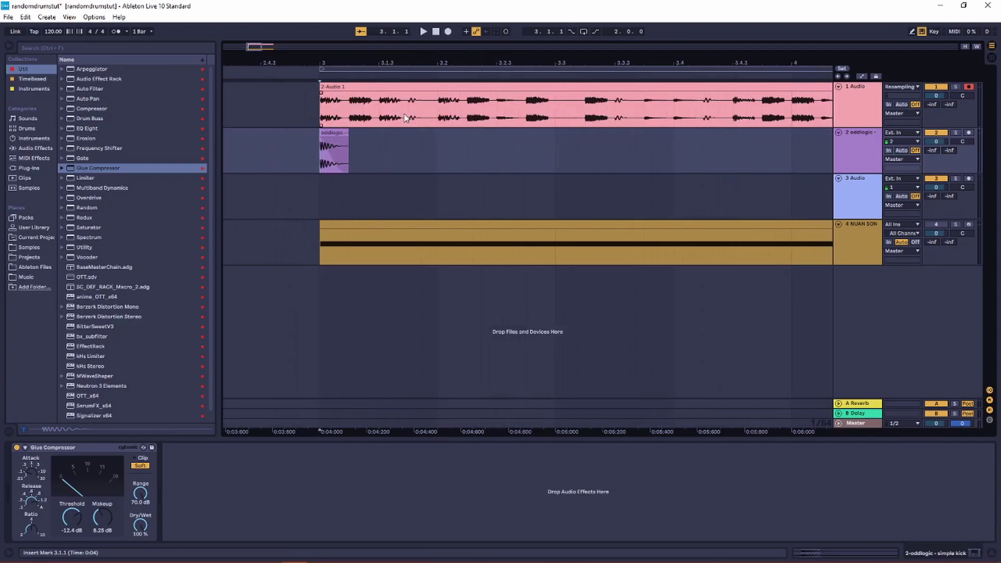
scroll(372, 128, right, 1)
key(space)
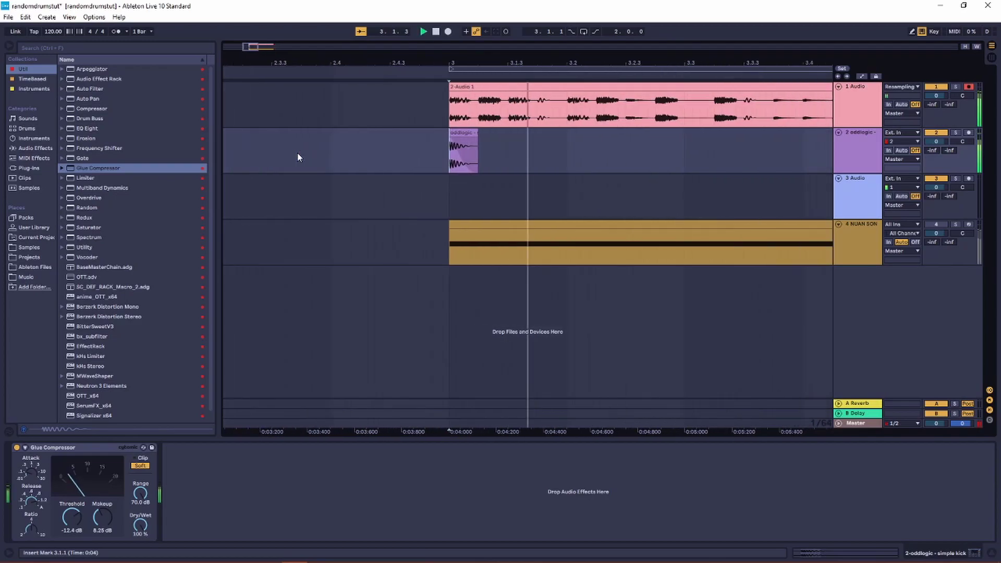
key(space)
Step: Copy the kick clip to 3.2.2 on the second track and play the pattern from bar 3
drag(277, 132, 425, 138)
click(266, 100)
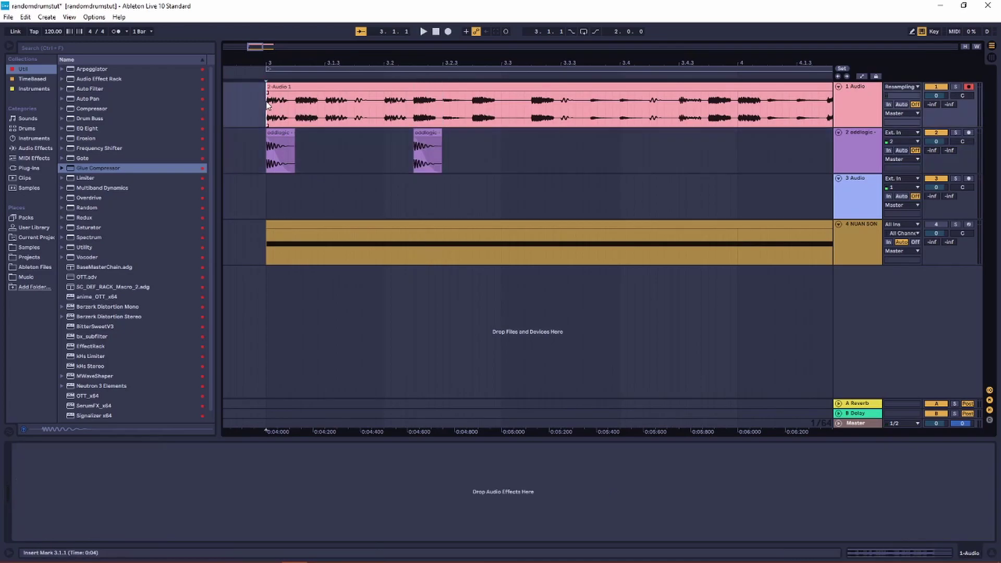
key(space)
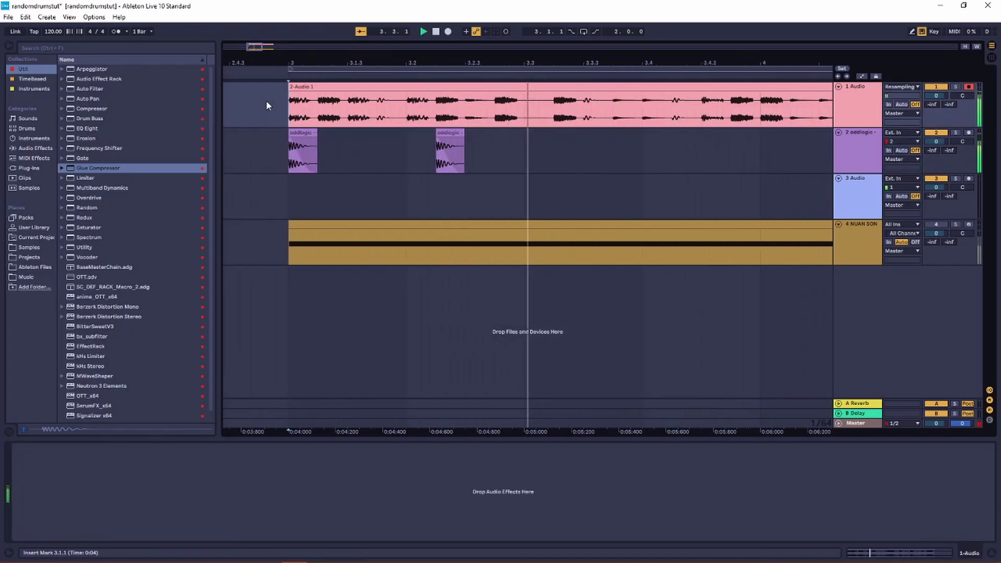
key(space)
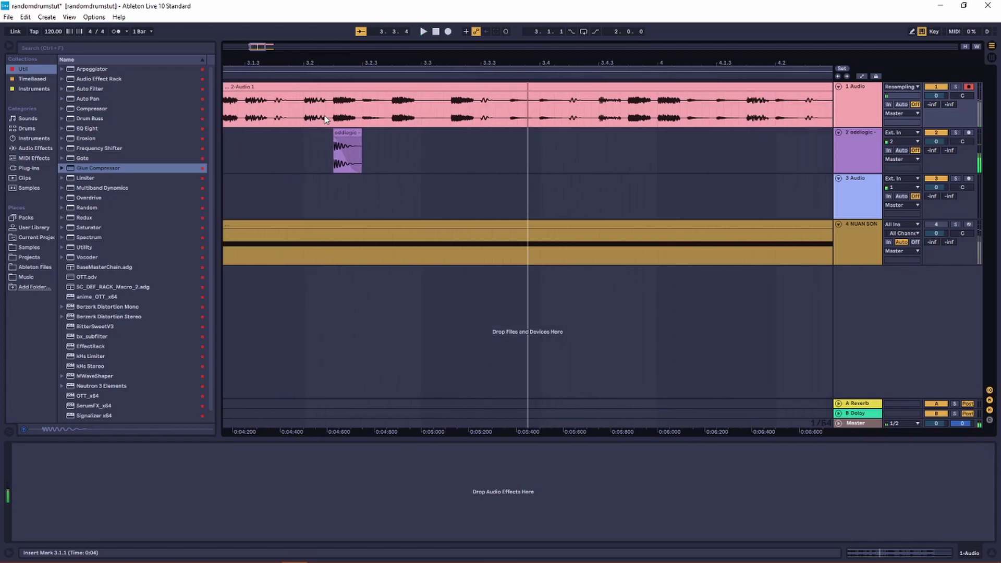
Step: Copy the kick clip to 3.3.2 under the next drum hit and play the pattern from bar 3
drag(347, 143, 463, 138)
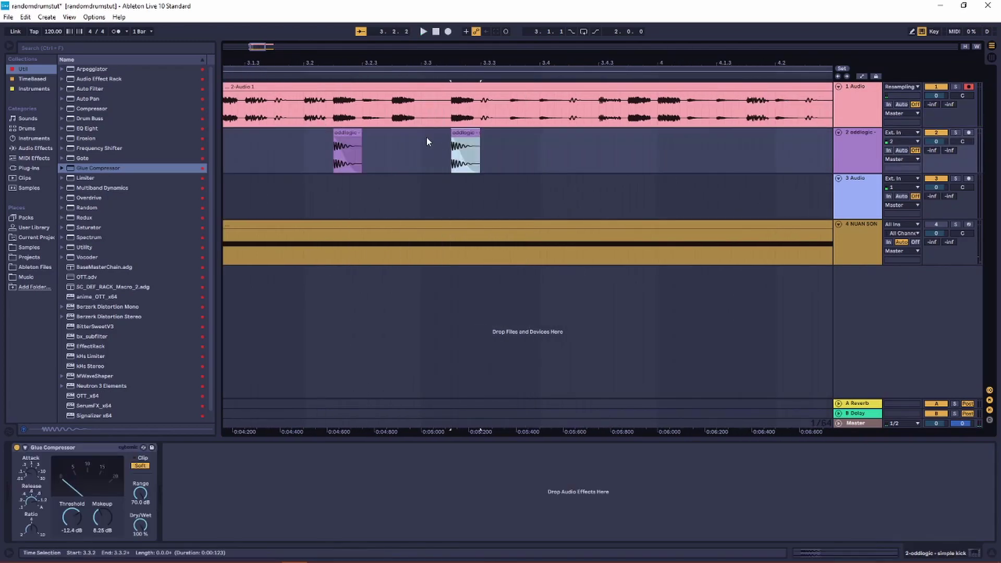
scroll(422, 136, down, 3)
scroll(397, 134, left, 1)
click(350, 101)
key(space)
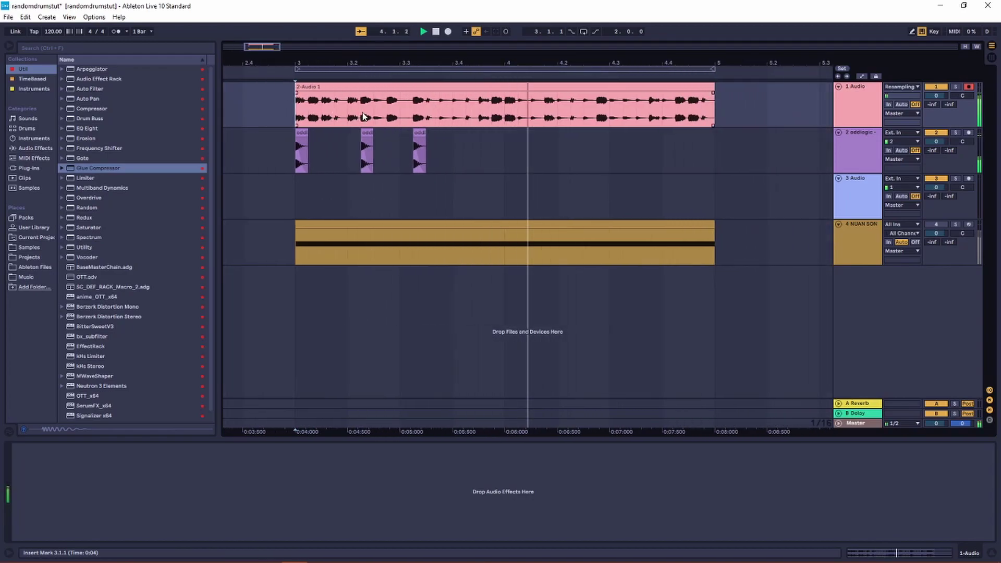
key(space)
Step: Copy the kick clip to 3.4.4 and play the pattern from bar 3
drag(401, 149, 475, 149)
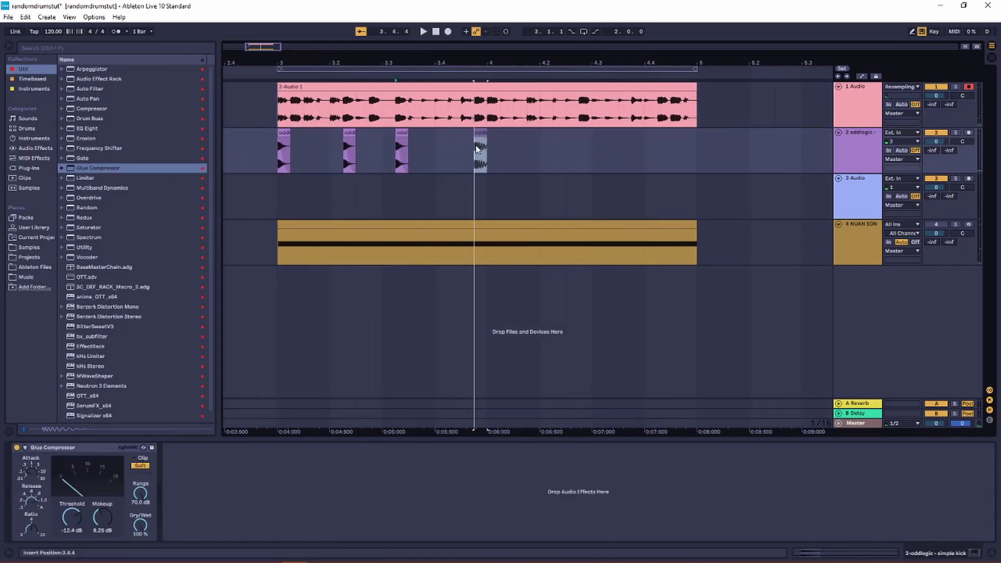
click(284, 106)
key(space)
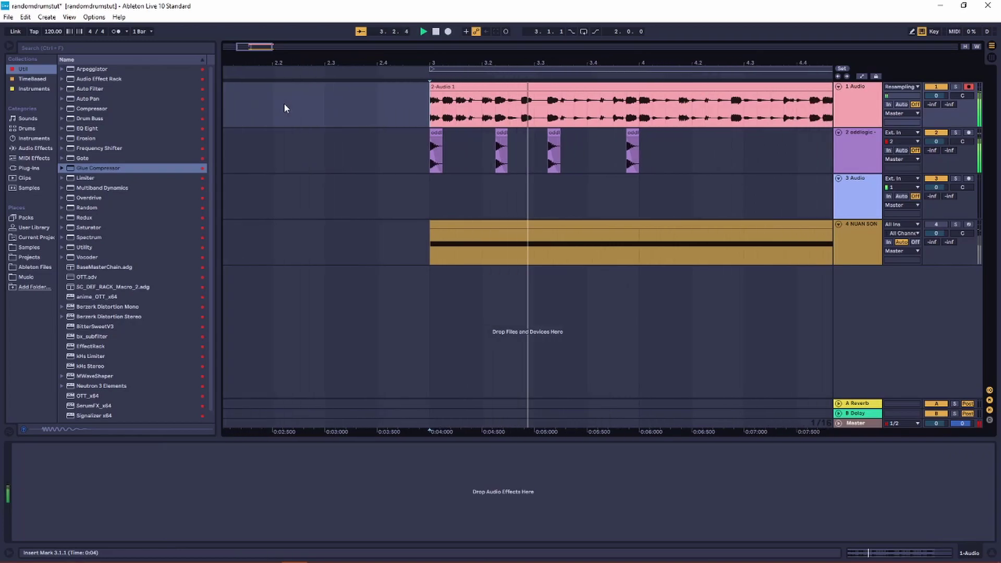
key(space)
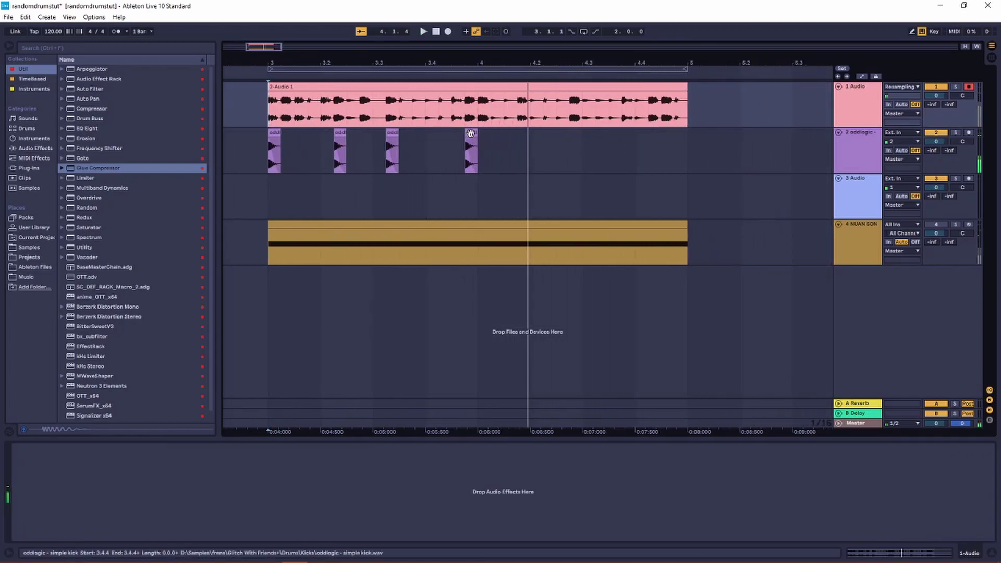
Step: Place copies of the kick clip at 4.1.1 and 4.2.4 and play the pattern from bar 3
drag(469, 134, 574, 137)
click(470, 135)
click(262, 98)
key(space)
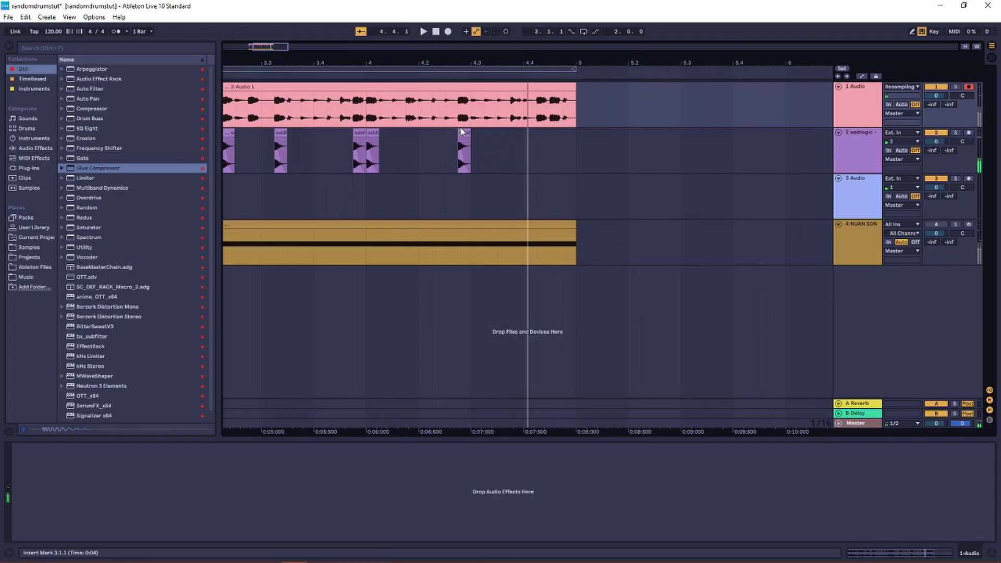
Step: Move the last kick to 4.2.3, add a copy at 4.3.4 and play the full pattern from bar 3
drag(467, 130, 504, 131)
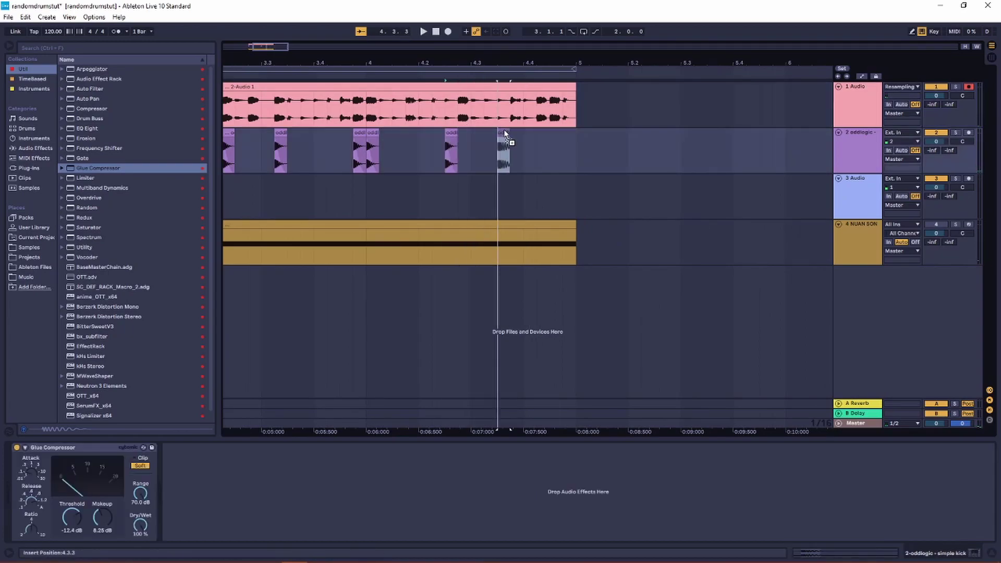
scroll(497, 135, left, 2)
click(259, 143)
key(space)
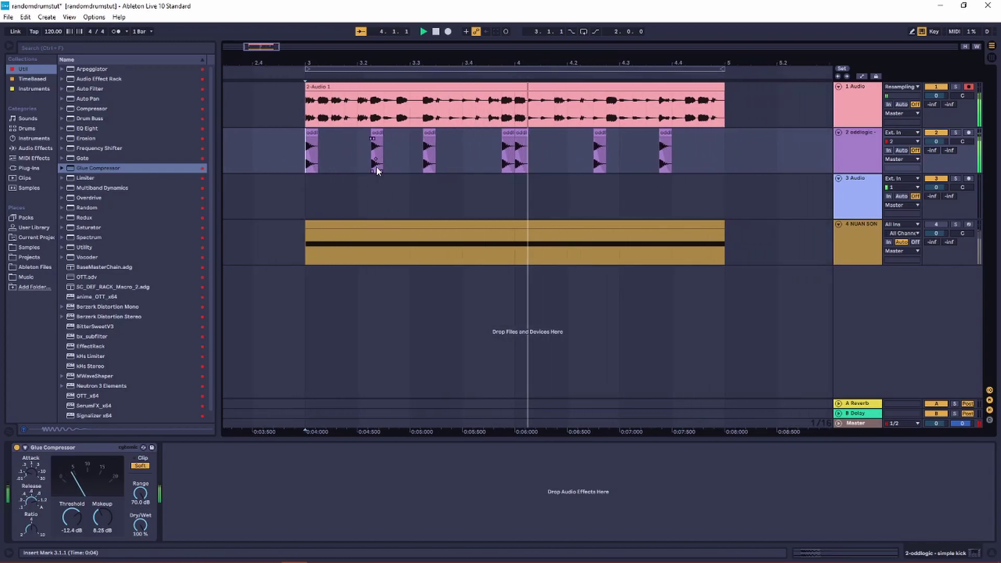
key(space)
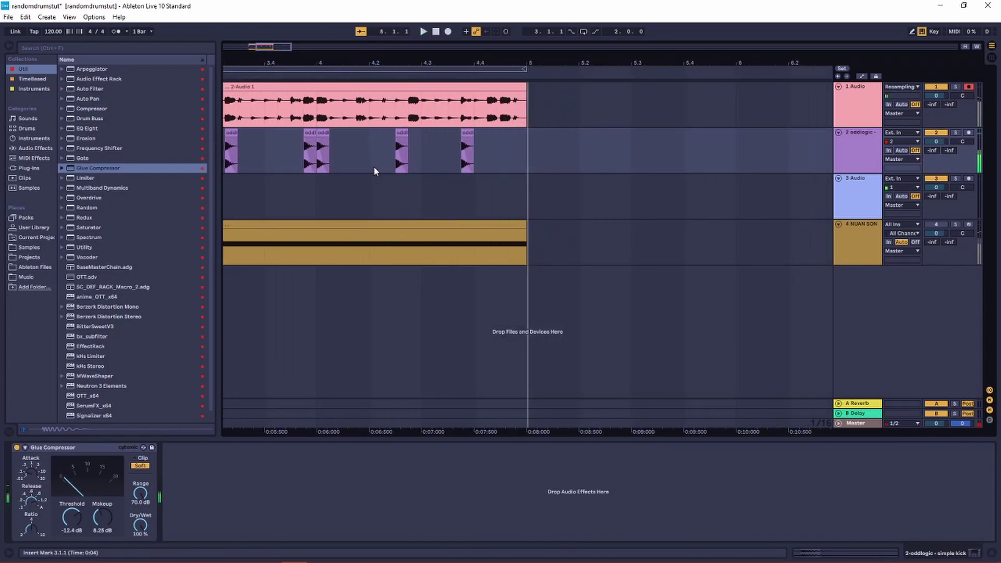
scroll(374, 167, down, 5)
key(space)
key(plus)
key(plus)
key(plus)
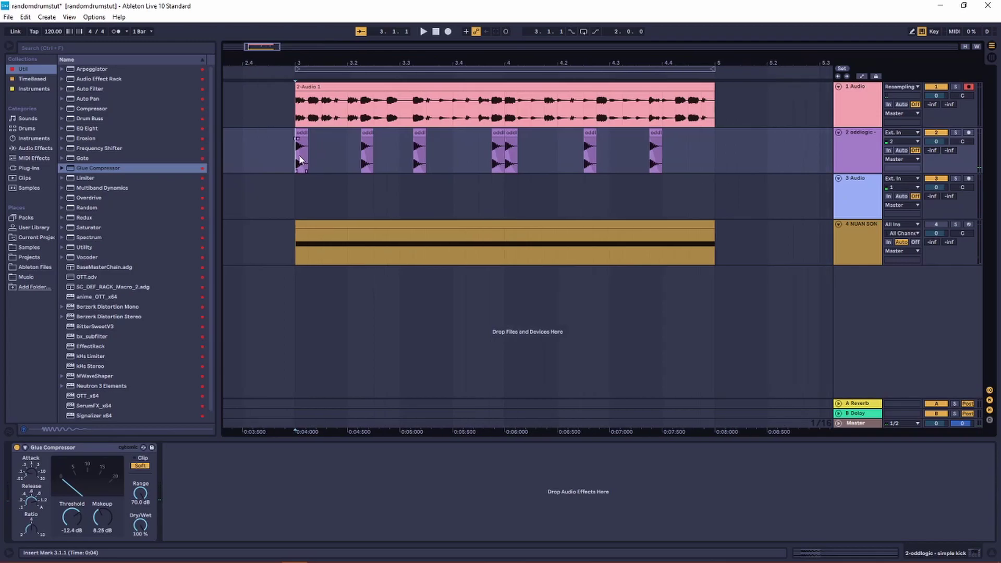
Step: Collapse the Kicks sample folder and open the Snares and Claps folder of Glitch With Friends+
click(35, 249)
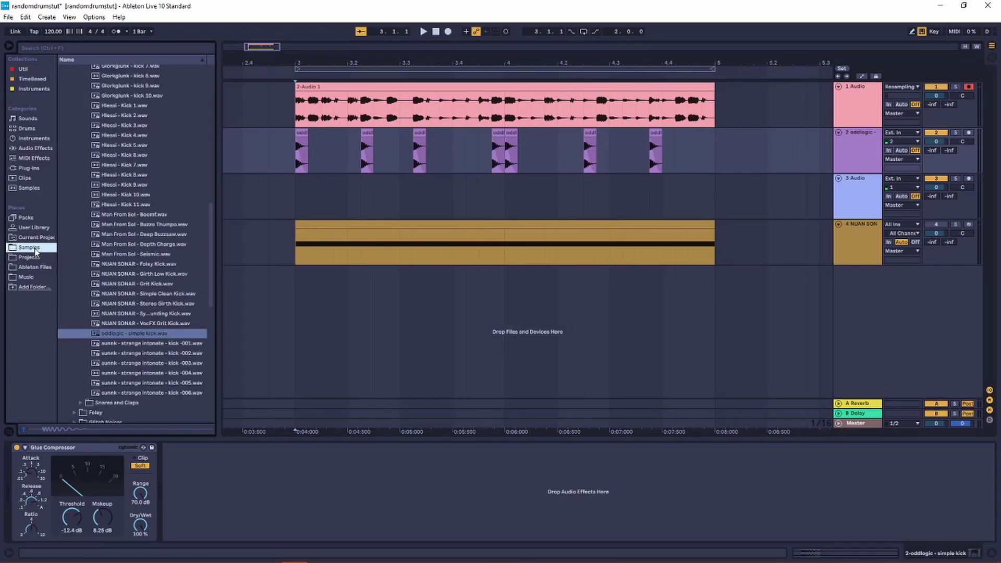
scroll(133, 154, up, 15)
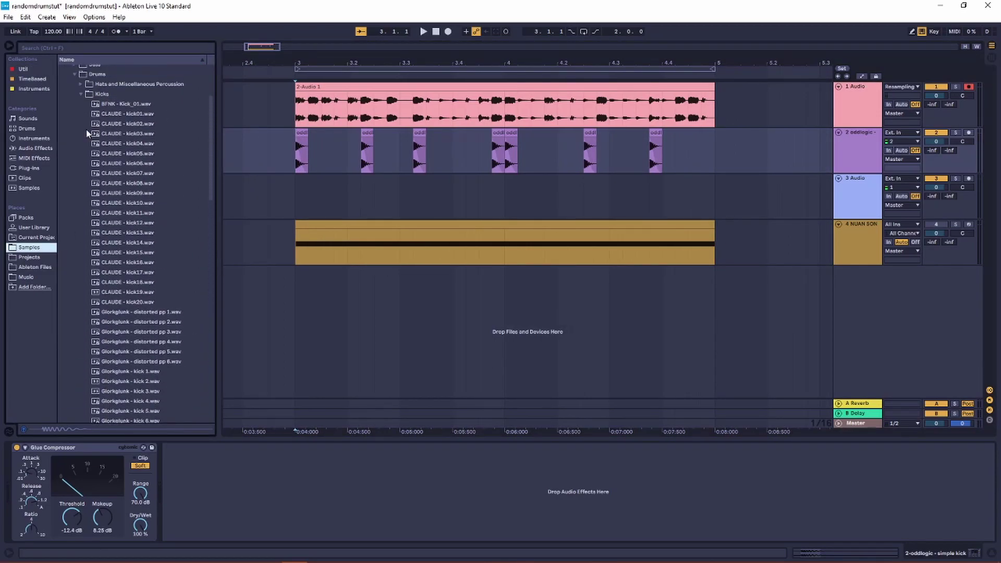
click(81, 156)
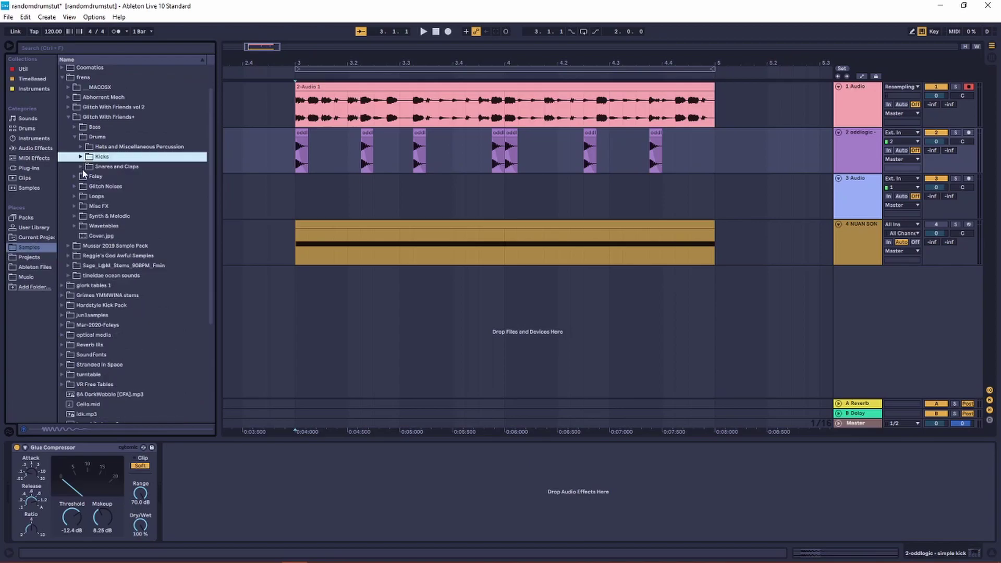
click(81, 167)
scroll(95, 186, down, 5)
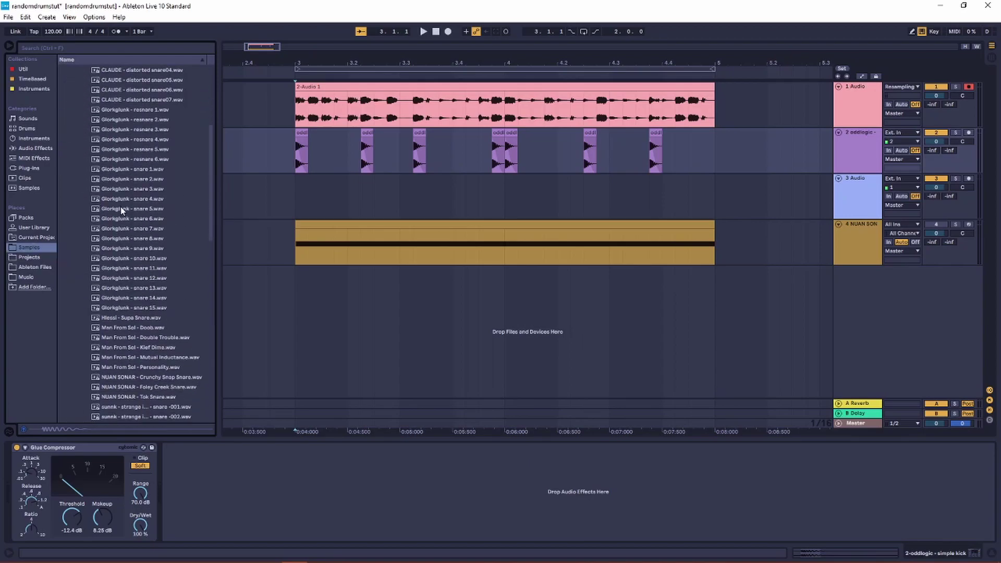
Step: Audition the Glorkglunk snare samples 5 to 8 to find a suitable snare
click(123, 230)
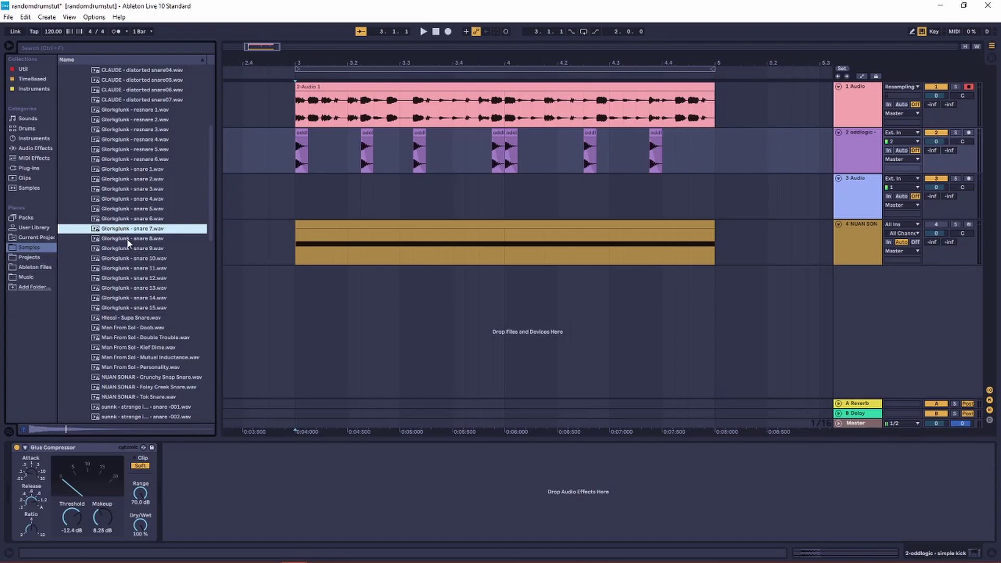
click(127, 240)
click(123, 220)
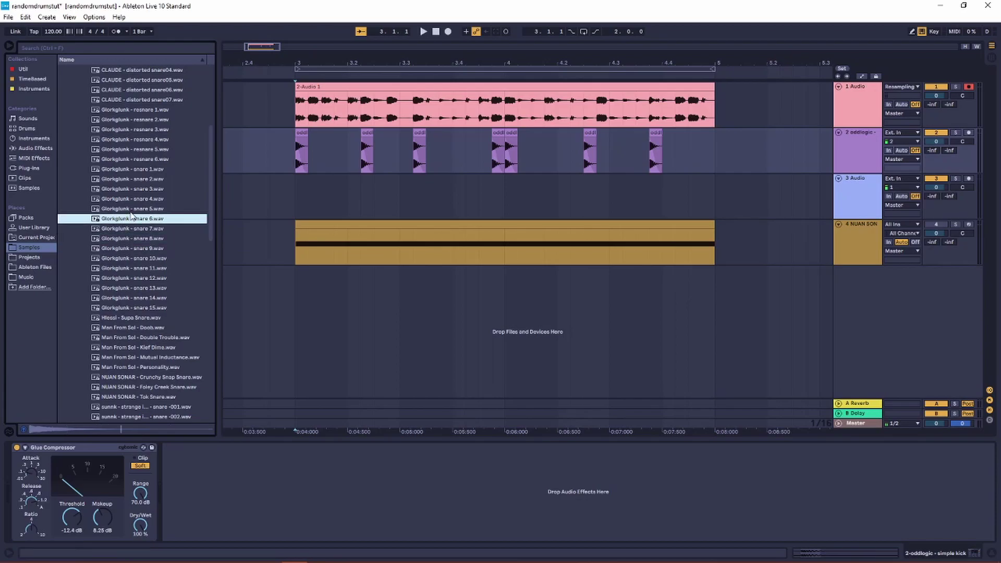
click(136, 210)
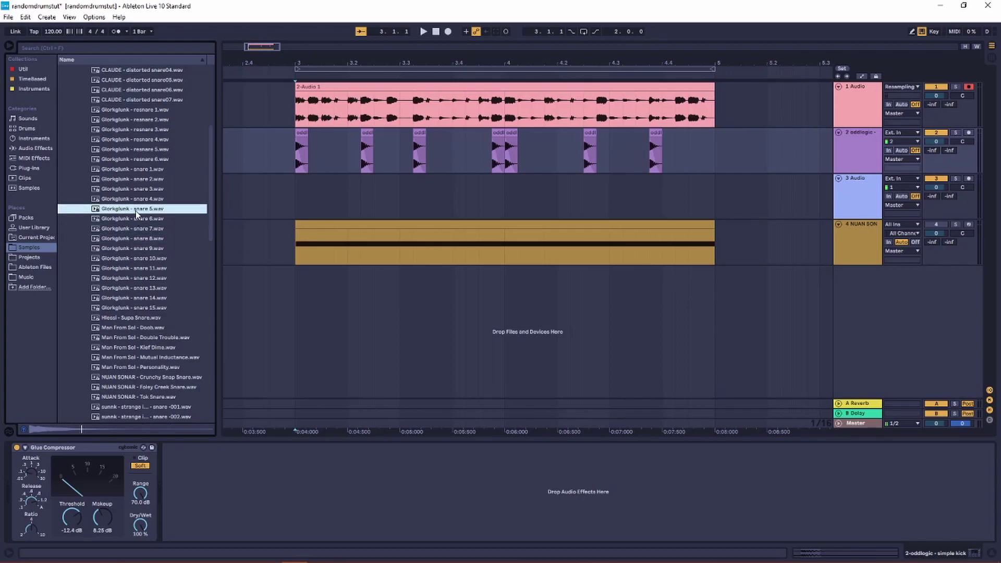
Step: Place Glorkglunk - snare 5.wav on the third track at 3.1.3, shorten it to end at 3.2.1 and consolidate it
drag(134, 213, 325, 207)
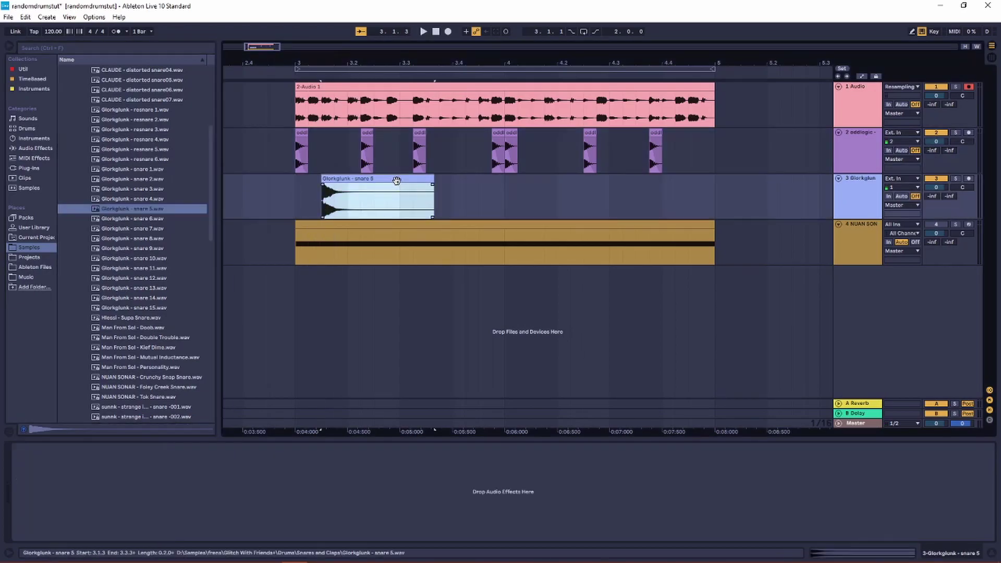
drag(434, 190, 346, 187)
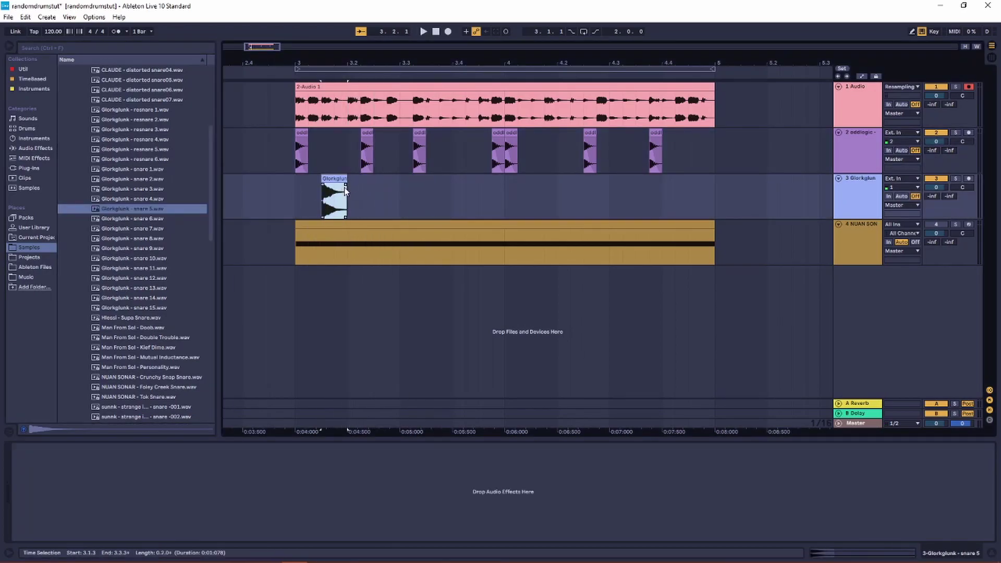
click(331, 180)
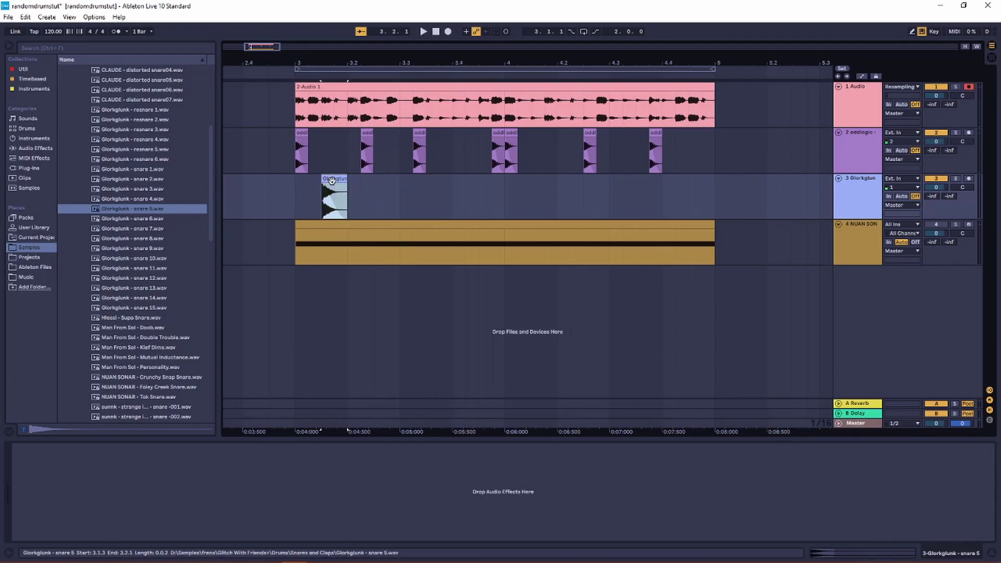
Step: Play the pattern from bar 3 and place a copy of the snare clip at 3.2.4 on the third track
scroll(279, 214, up, 3)
click(309, 191)
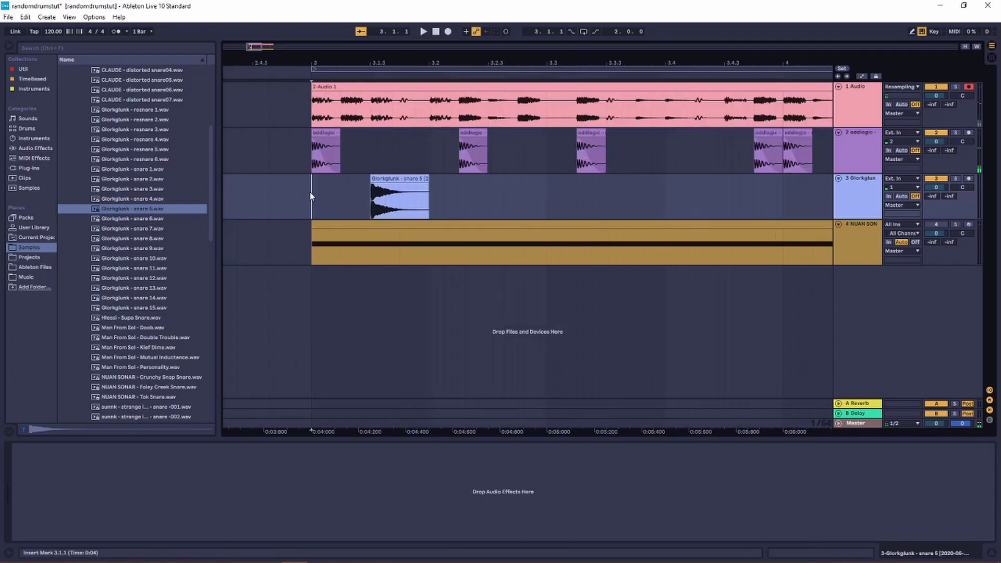
key(space)
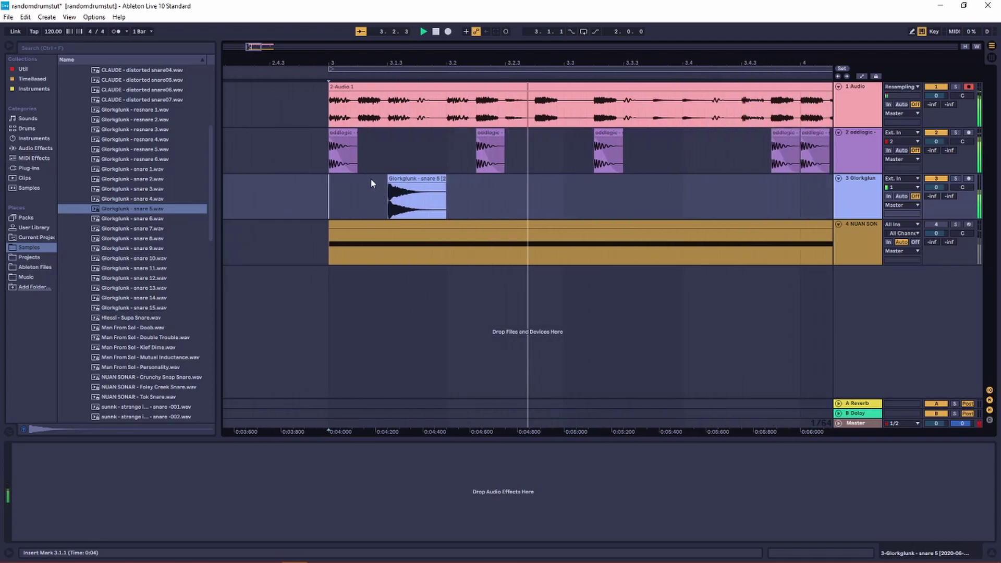
drag(333, 190, 479, 190)
click(242, 149)
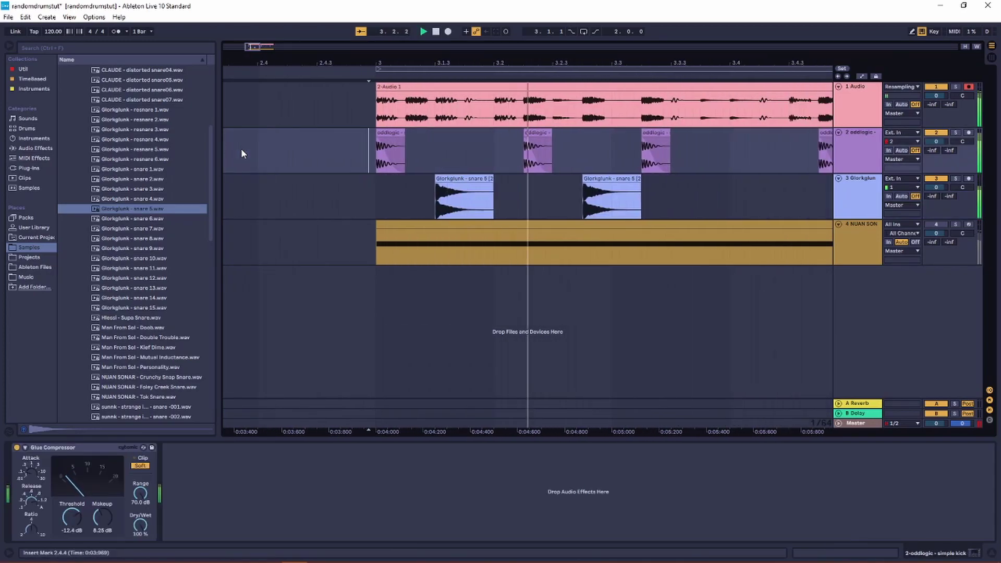
Step: Place a copy of the snare clip at 3.4.3 on the third track and play the pattern from bar 3
drag(356, 193, 561, 192)
scroll(407, 165, down, 3)
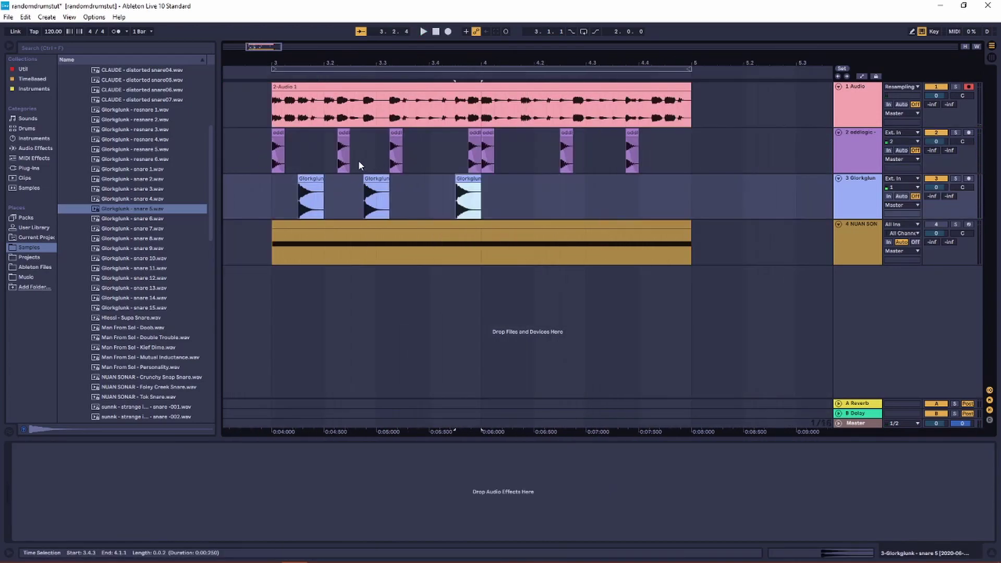
click(271, 137)
key(space)
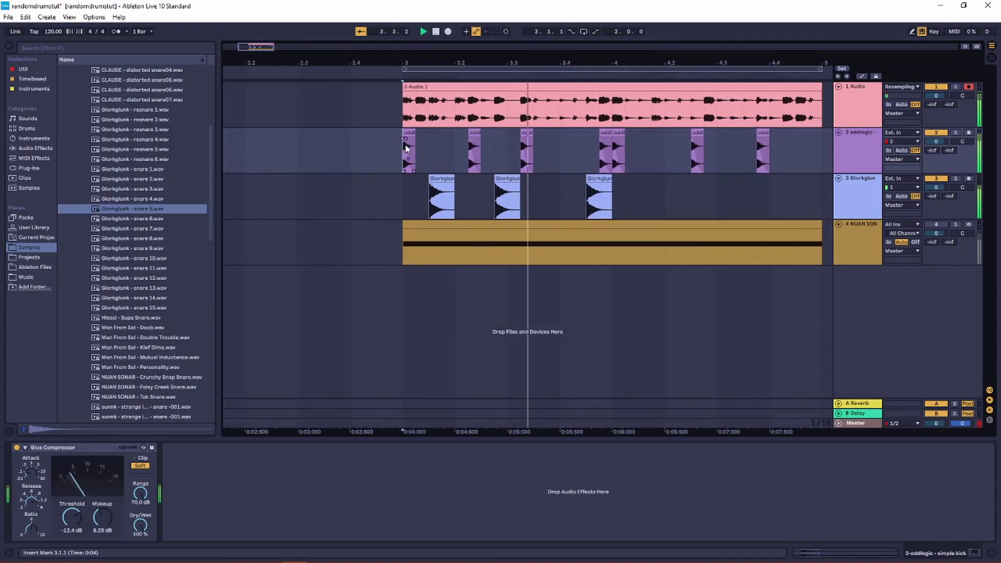
scroll(403, 145, up, 3)
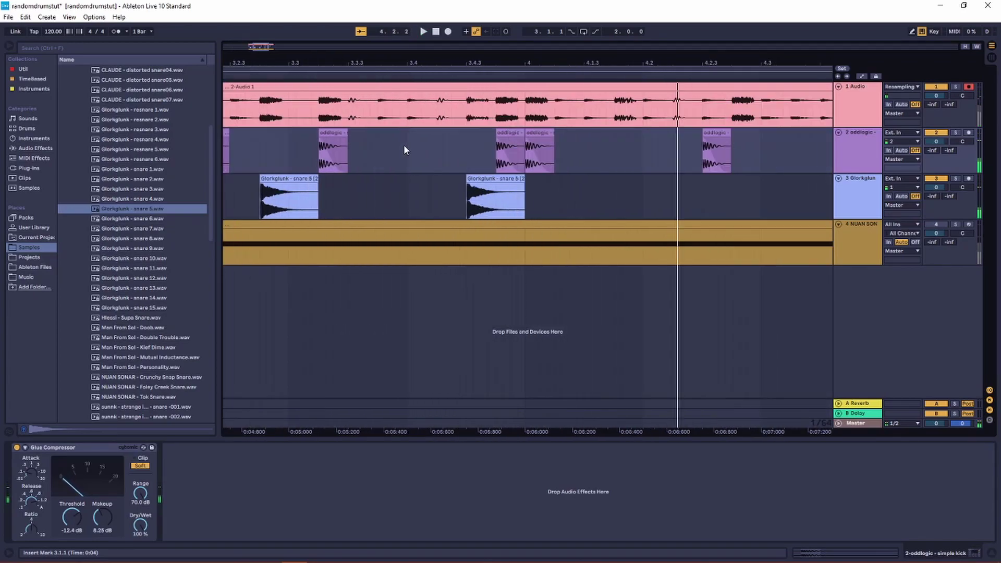
Step: Play the layered pattern again from 3.1.1 through the third snare hit to judge where the next snare belongs
scroll(404, 145, left, 5)
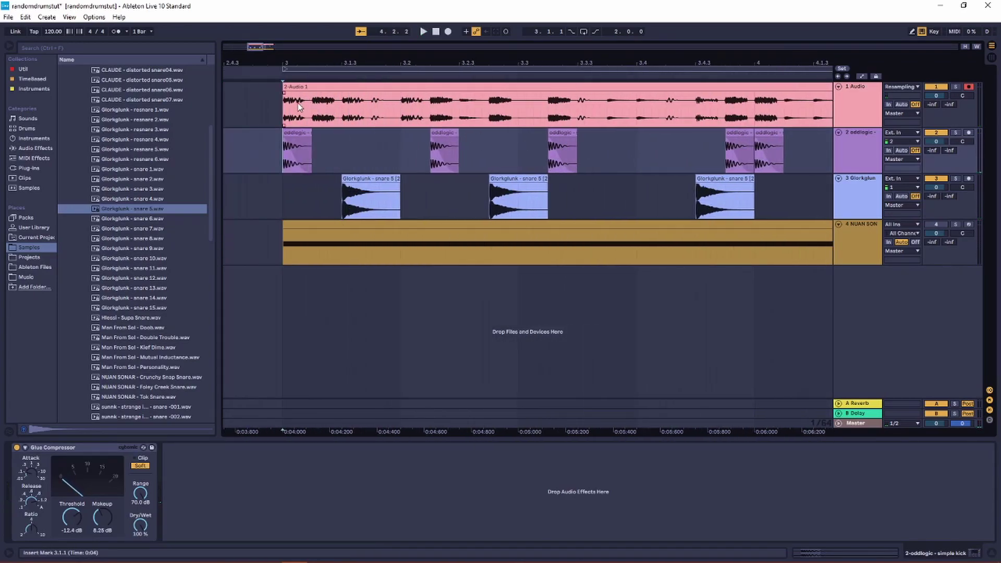
click(283, 103)
scroll(662, 107, down, 3)
scroll(626, 106, right, 2)
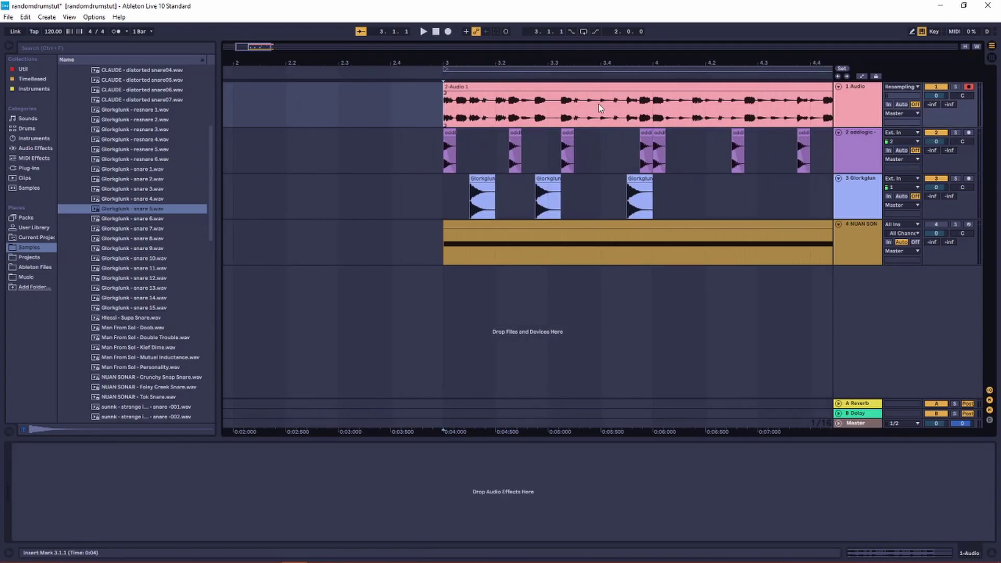
scroll(599, 104, right, 3)
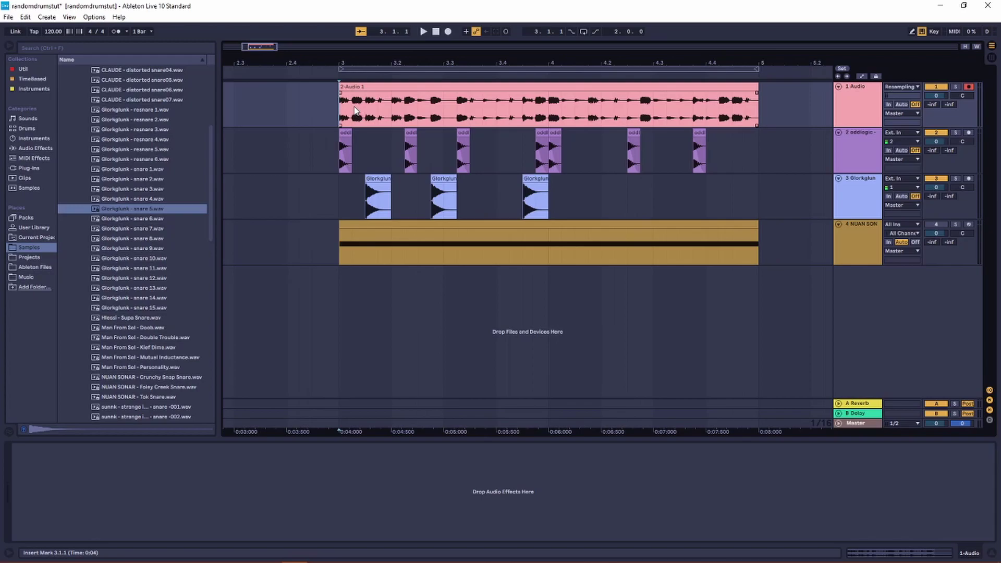
scroll(357, 106, up, 4)
scroll(331, 106, down, 4)
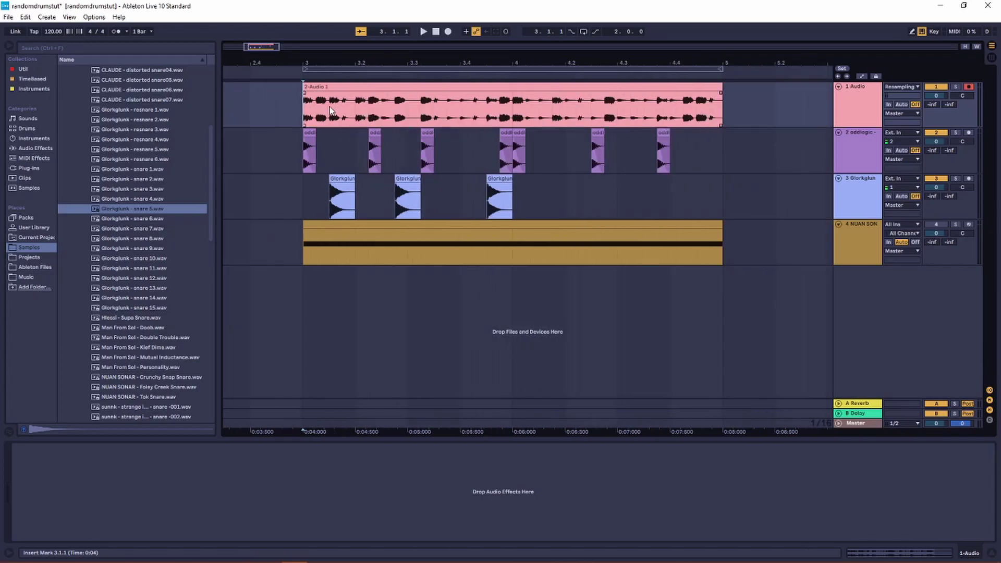
key(space)
scroll(377, 135, right, 5)
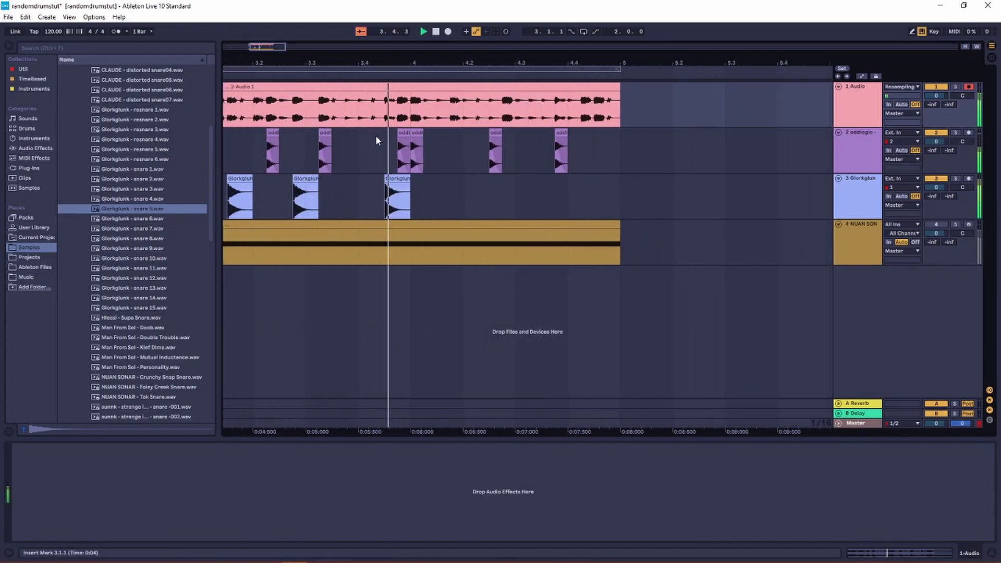
key(space)
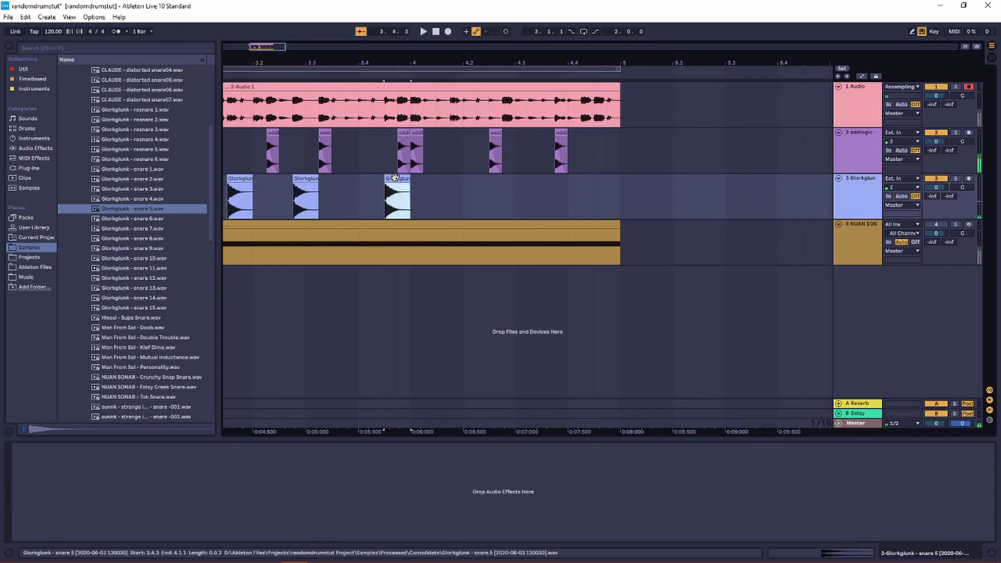
Step: Copy the last snare clip to 4.1.4 on the third track and play the pattern from 3.4.4
mouse_move(390, 182)
mouse_down()
mouse_move(465, 197)
mouse_move(453, 193)
mouse_up()
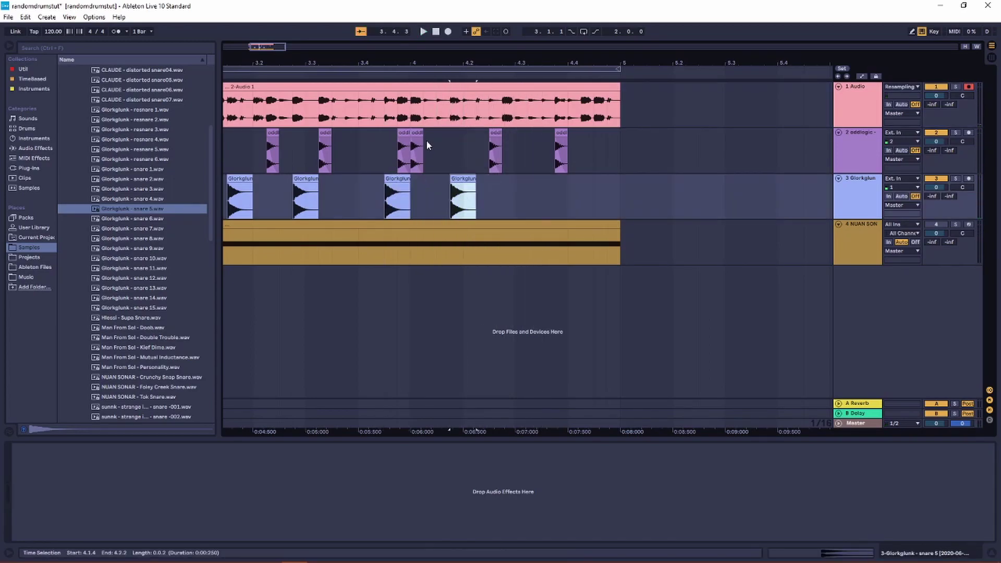
click(397, 111)
key(space)
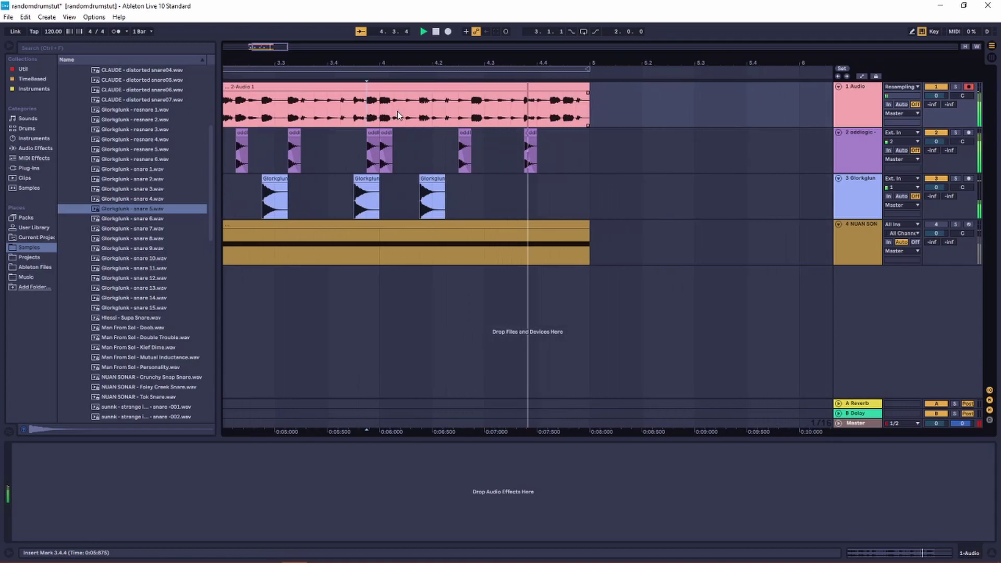
Step: Place snare copies at 4.4.2 and 4.4.3 on the third track and play the pattern through to its end from 3.4.4
drag(379, 178, 524, 185)
click(316, 126)
key(space)
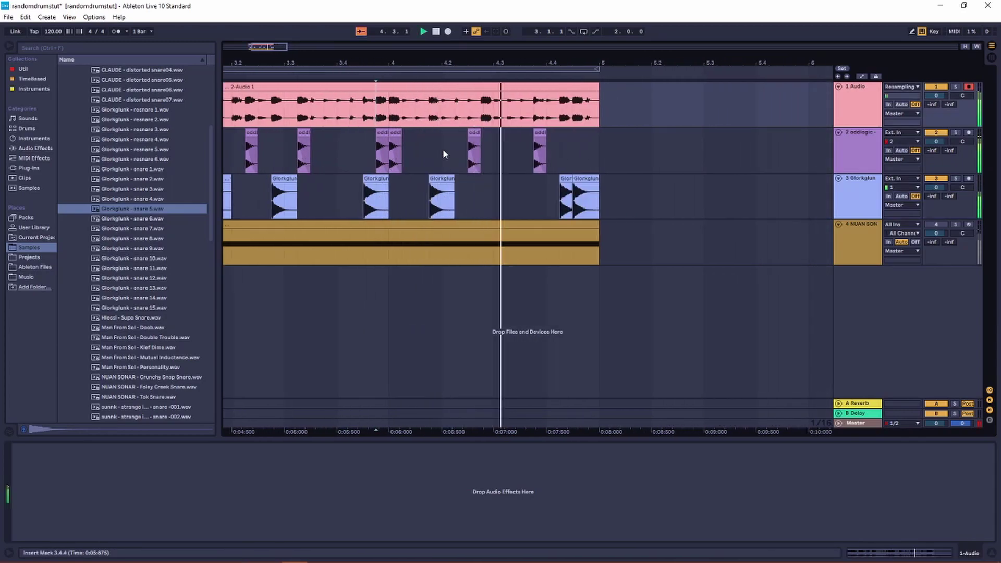
key(space)
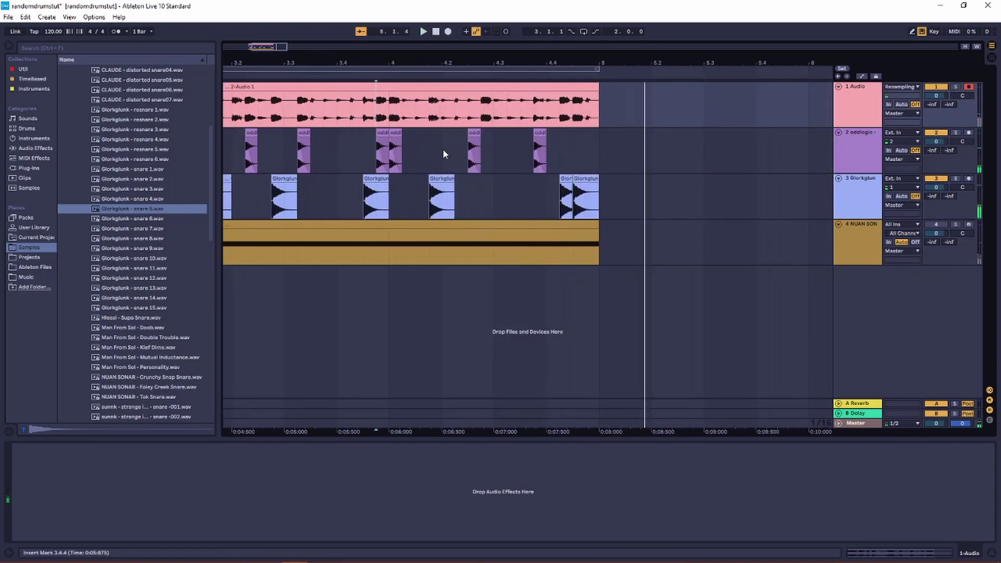
Step: Play the complete two-bar pattern from 3.1.1 to check the recording, kick and snare layers together
scroll(345, 117, down, 5)
click(311, 108)
key(plus)
key(plus)
key(plus)
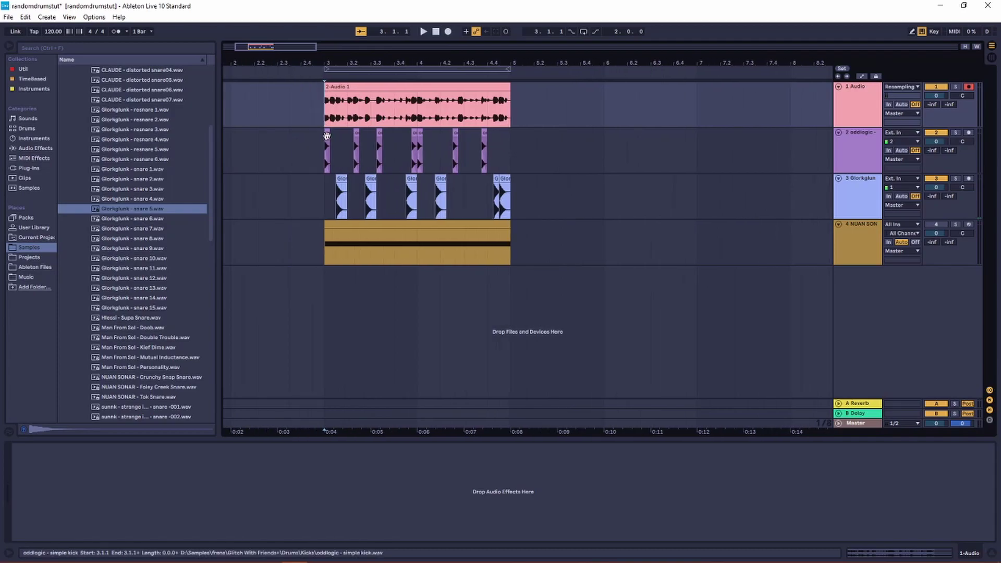
key(space)
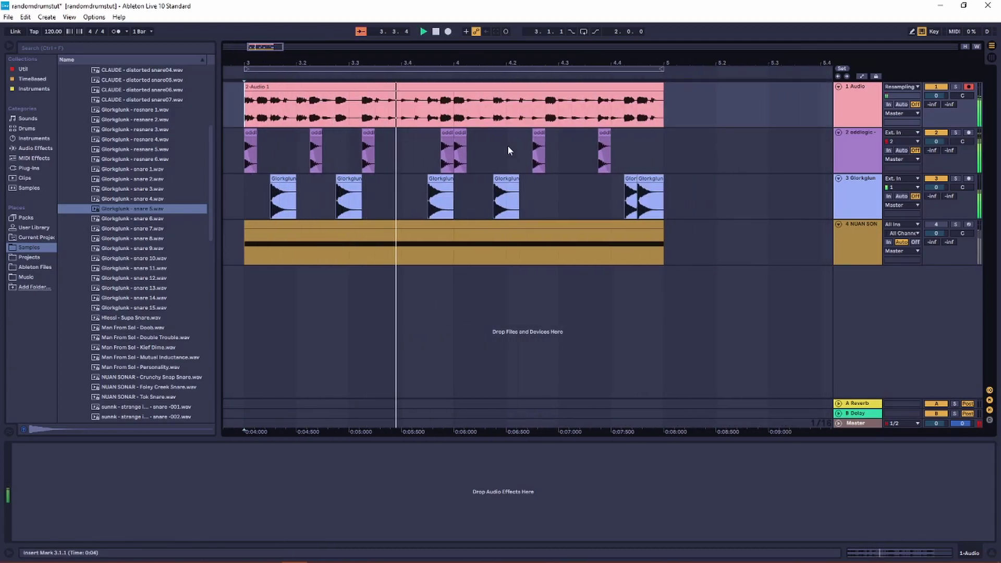
ctrl+scroll(519, 145, down, 5)
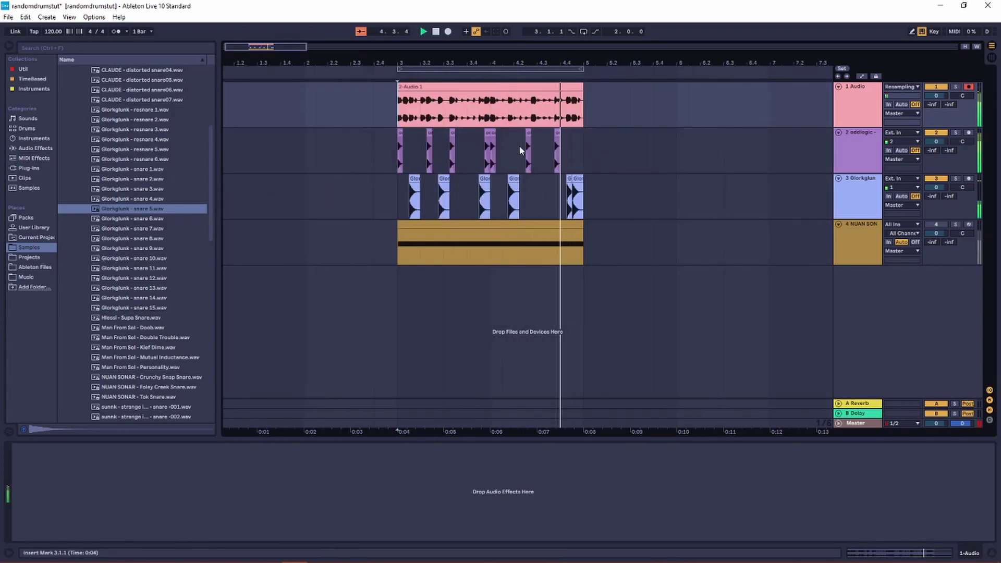
ctrl+scroll(342, 137, up, 2)
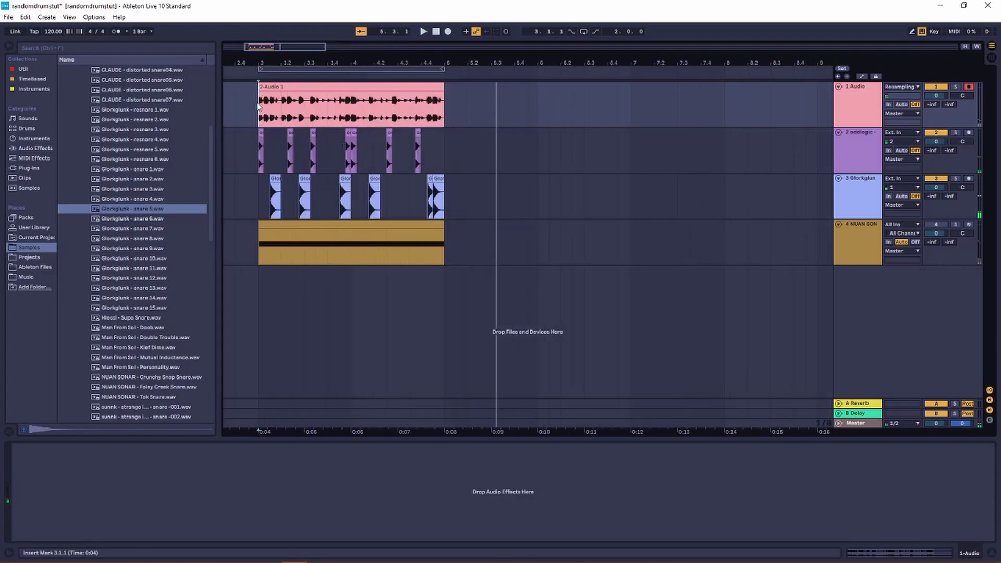
key(space)
Step: Select the range from 3.1.1 to 5.1.1 across the audio, kick and snare tracks, then clear the selection
ctrl+scroll(269, 107, up, 3)
shift+click(699, 189)
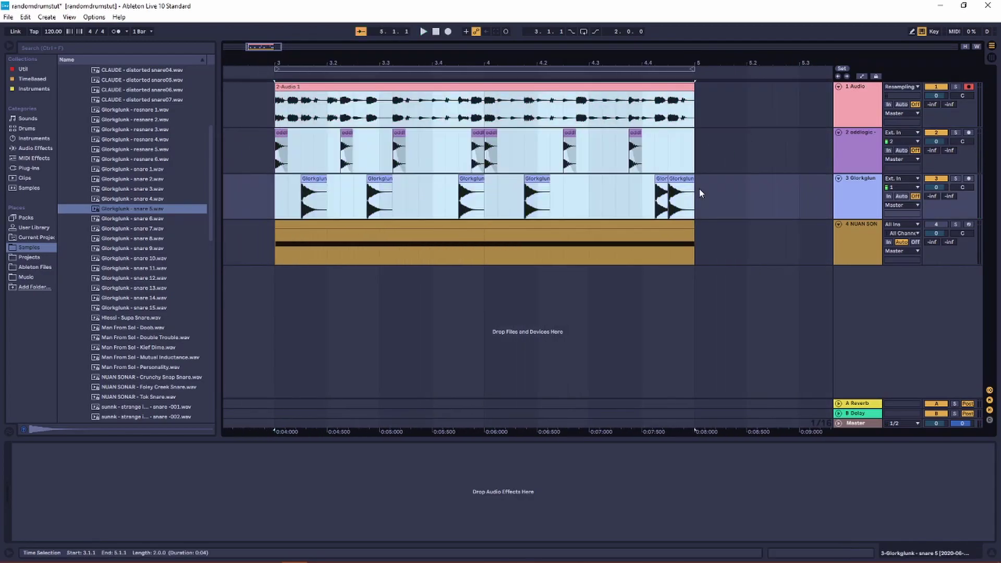
drag(699, 189, 276, 116)
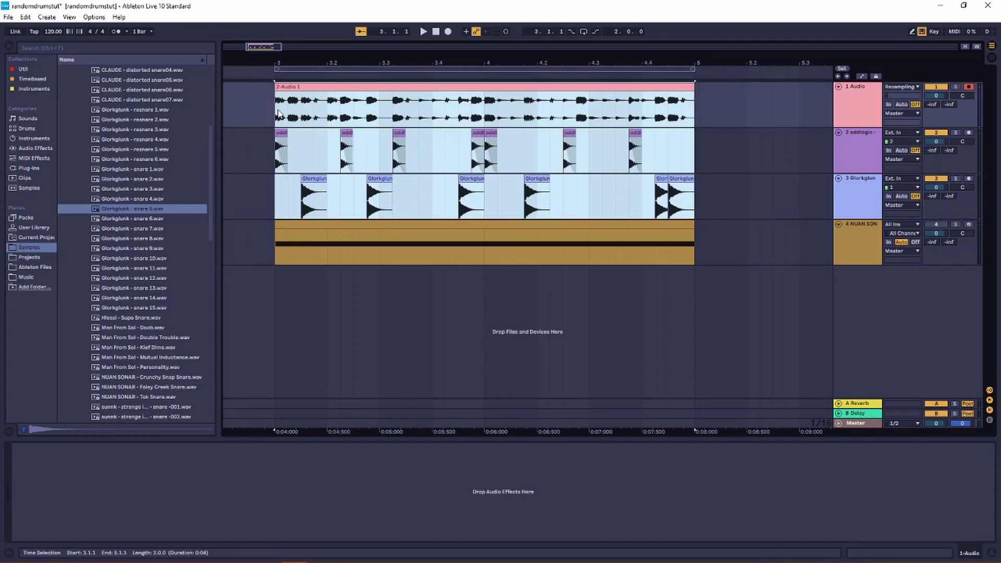
click(278, 113)
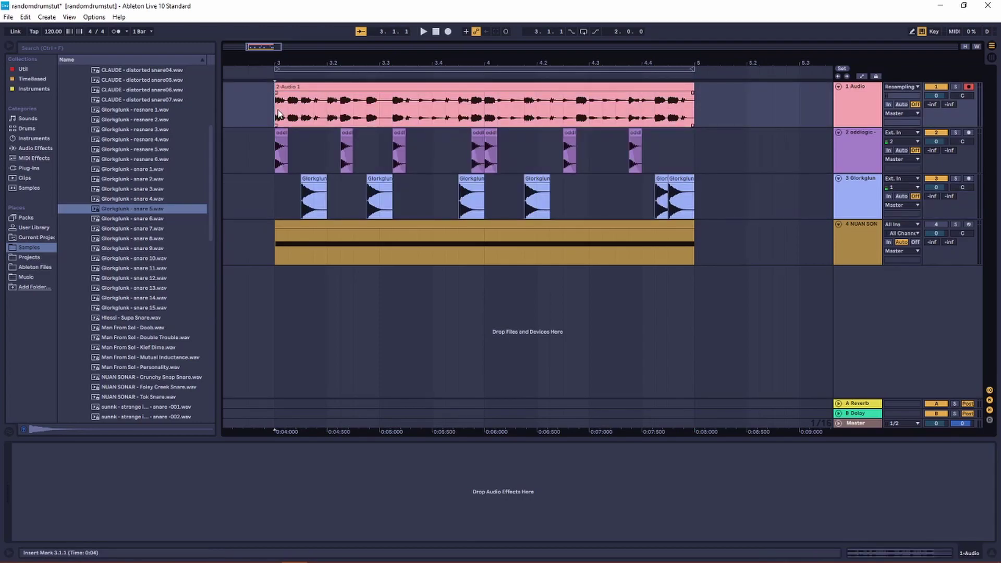
Step: Select the recorded audio clip and listen to the audio, kick and snare tracks soloed one after another, ending with no solo
shift+click(692, 112)
click(957, 87)
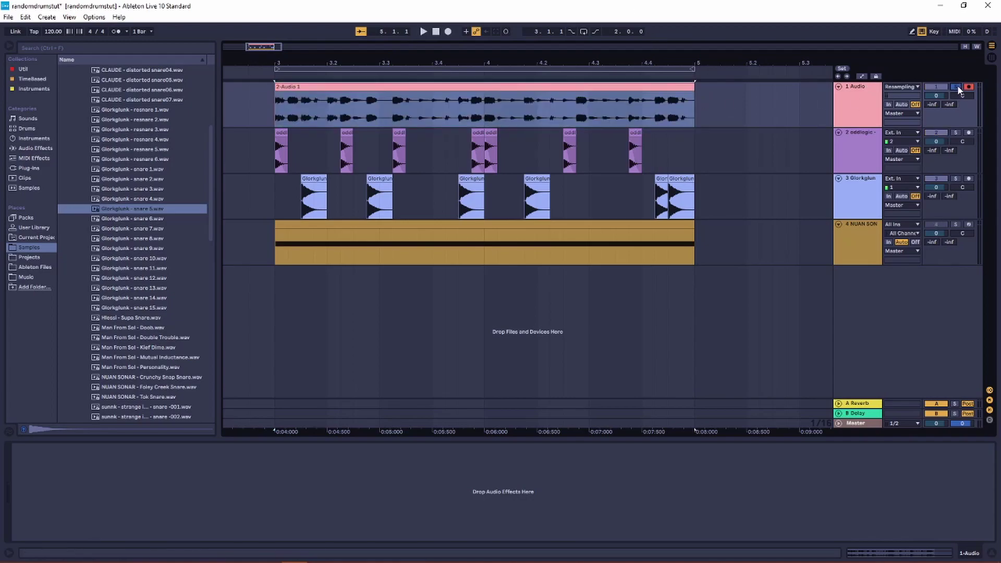
key(space)
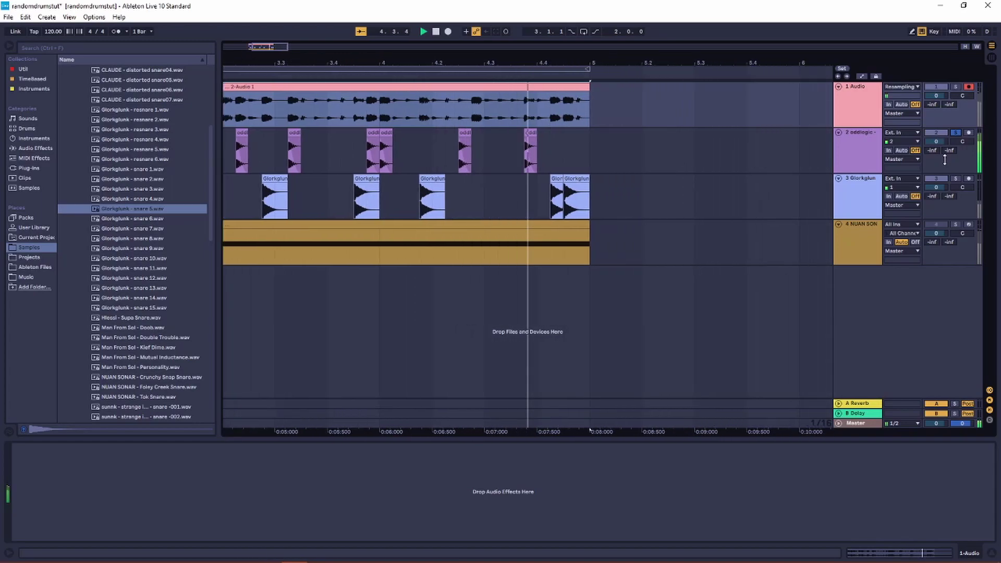
click(956, 179)
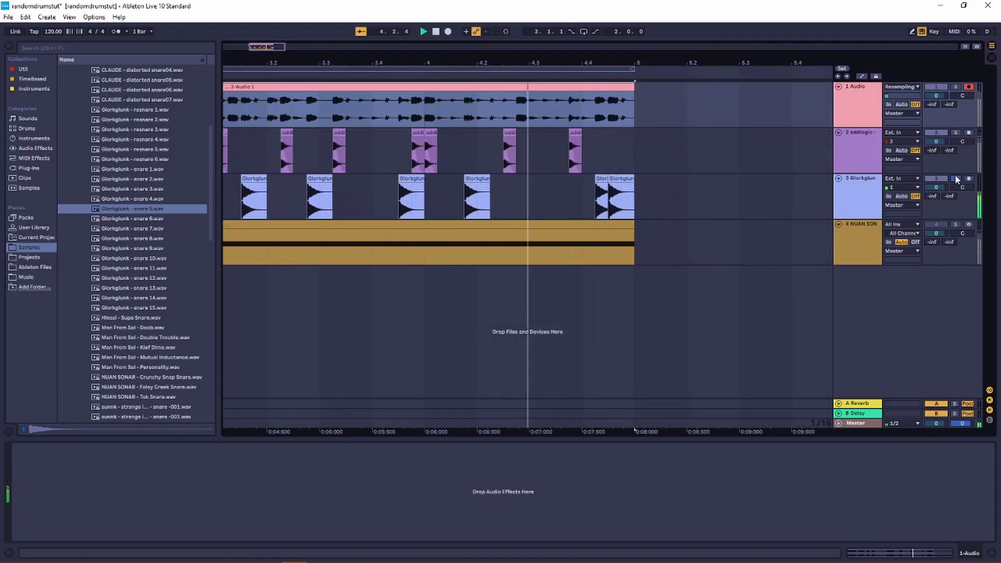
click(956, 178)
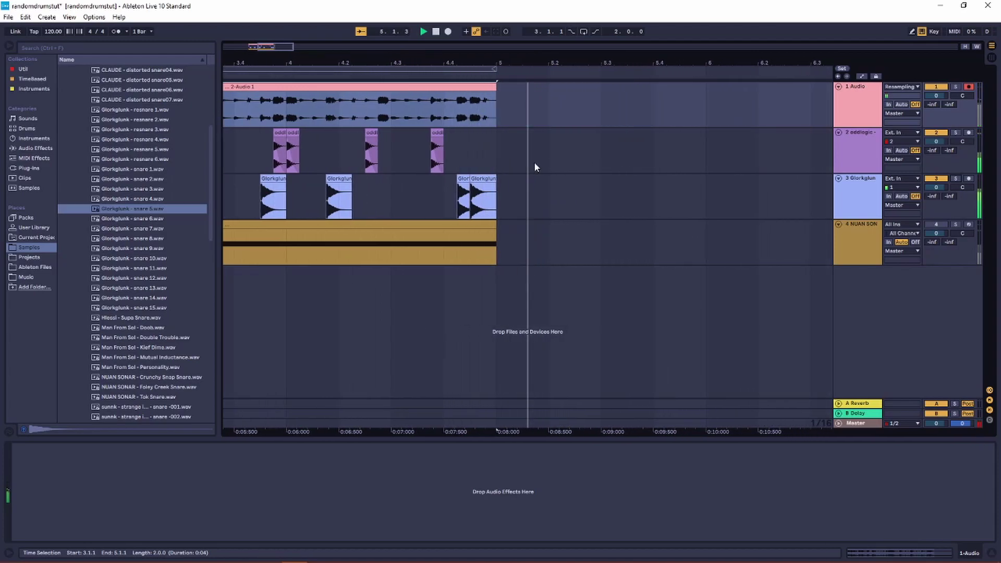
Step: Move the 2-Audio 1 clip on the first track from bar 3 to start at 5.1.1
scroll(510, 151, down, 4)
click(301, 151)
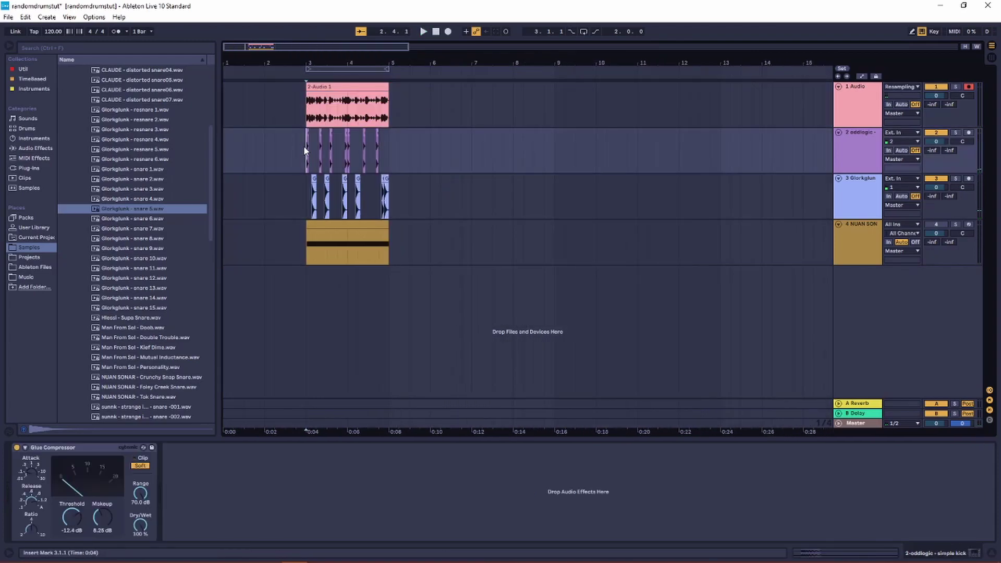
key(plus)
key(plus)
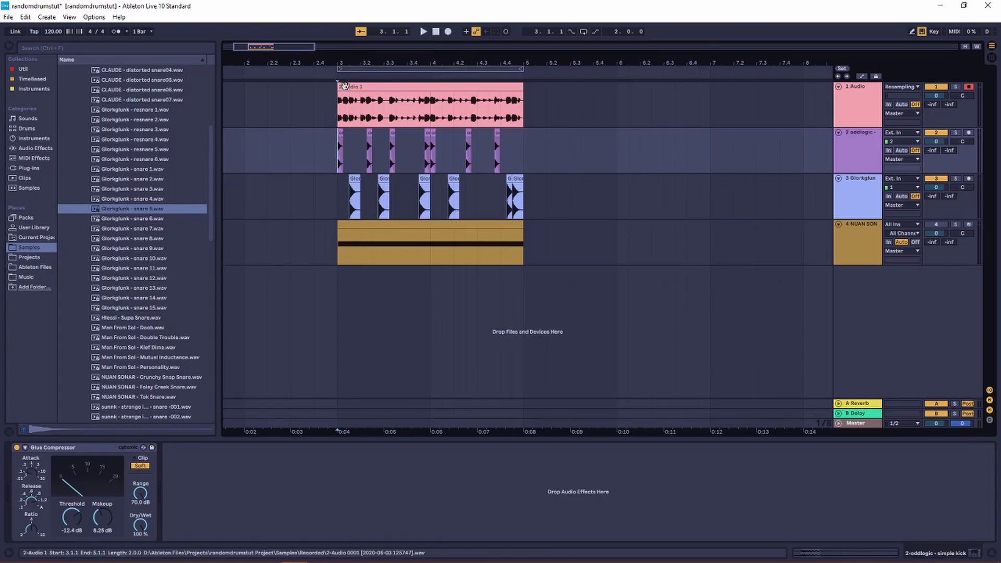
drag(345, 85, 532, 96)
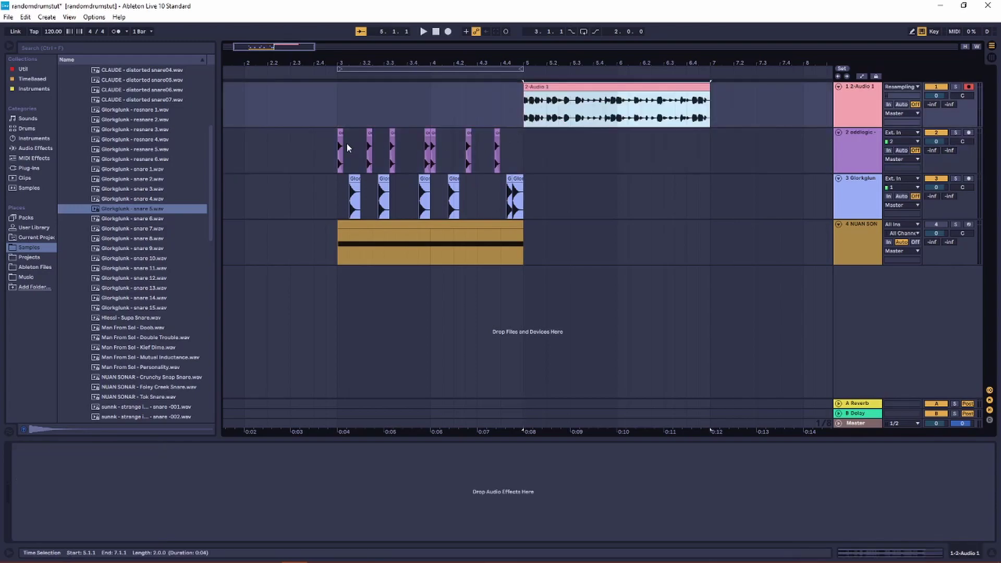
Step: Duplicate the kick and snare clips of bars 3 and 4 into bars 5 and 6, and play from 5.1.1
drag(340, 142, 524, 203)
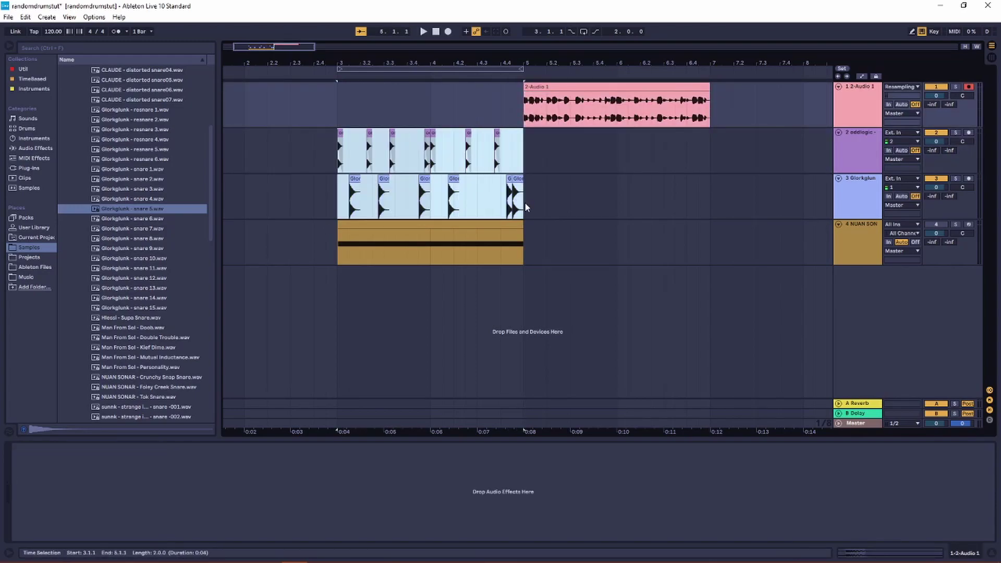
key(ctrl+d)
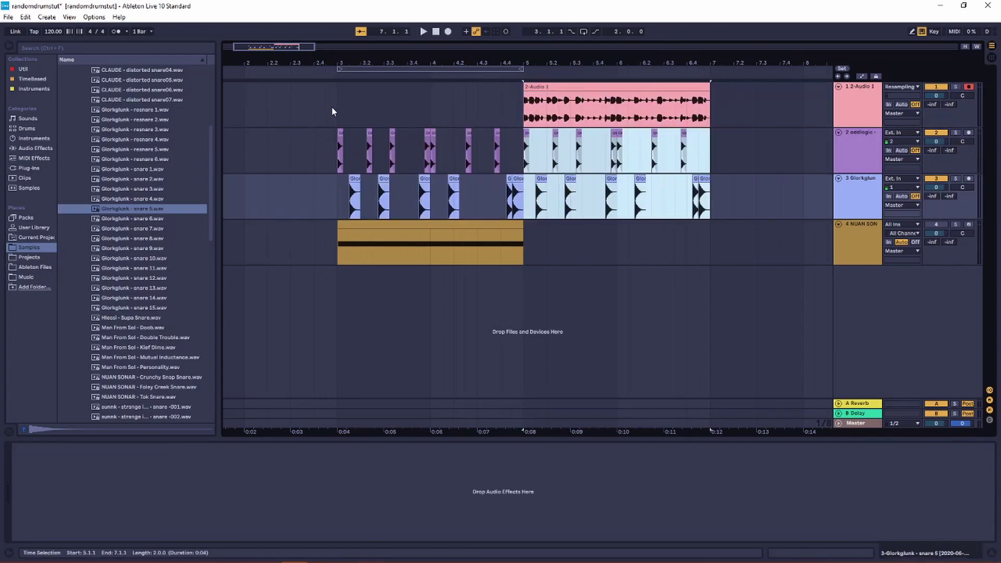
click(339, 103)
key(space)
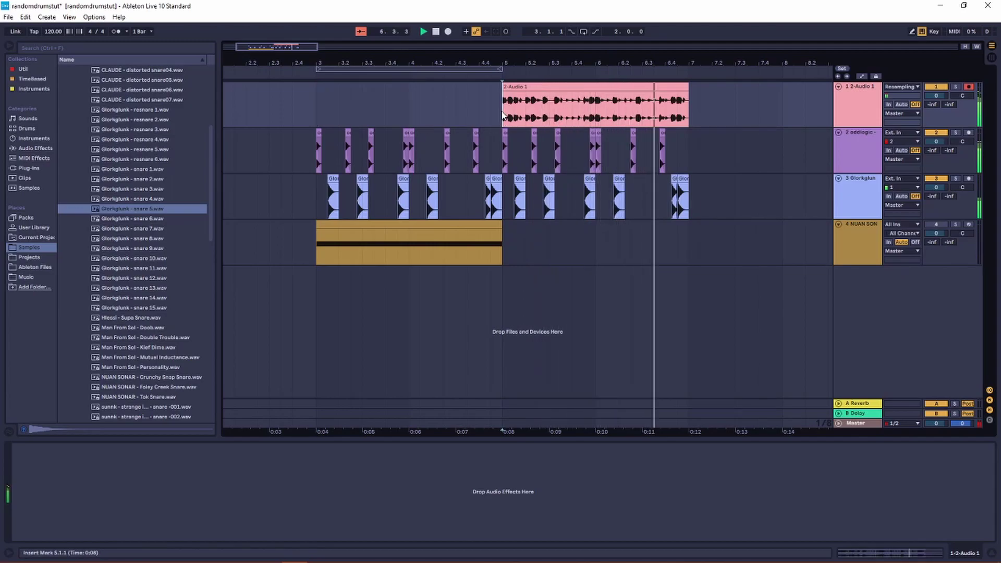
key(space)
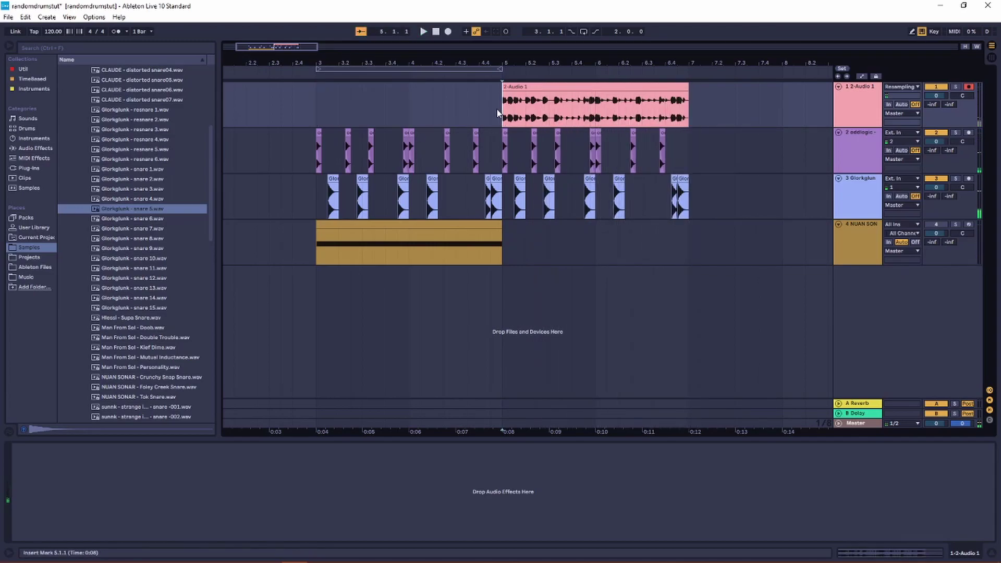
Step: Examine the kick and snare layers from 3.1.1 to 7.1.1, selecting their four-bar range and returning to 3.1.1
scroll(494, 109, down, 3)
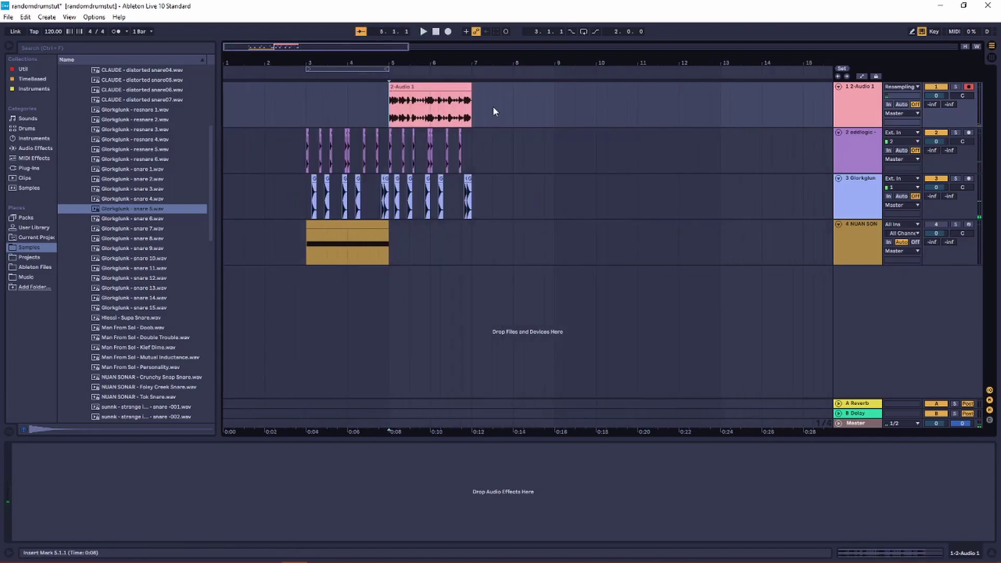
click(304, 151)
key(plus)
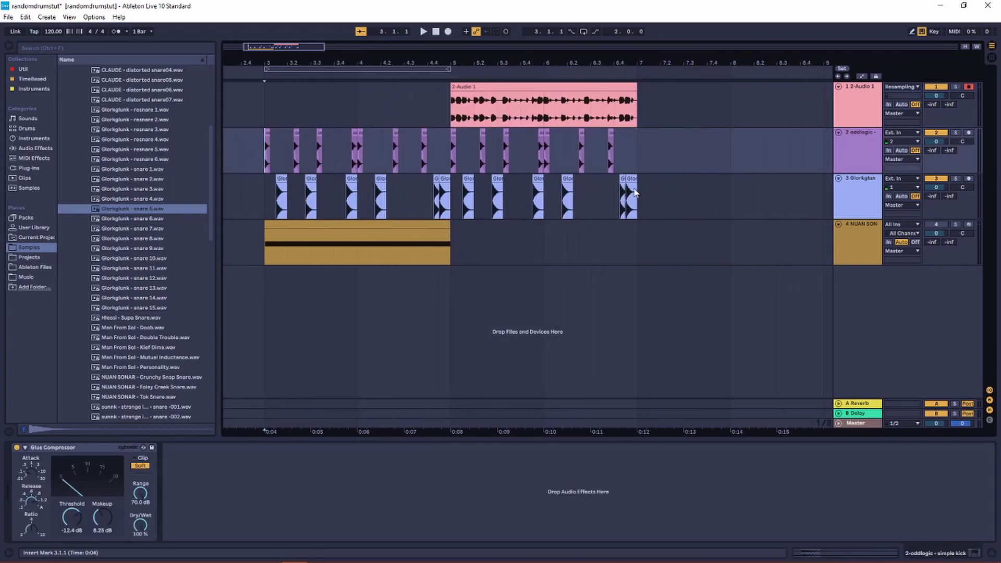
key(minus)
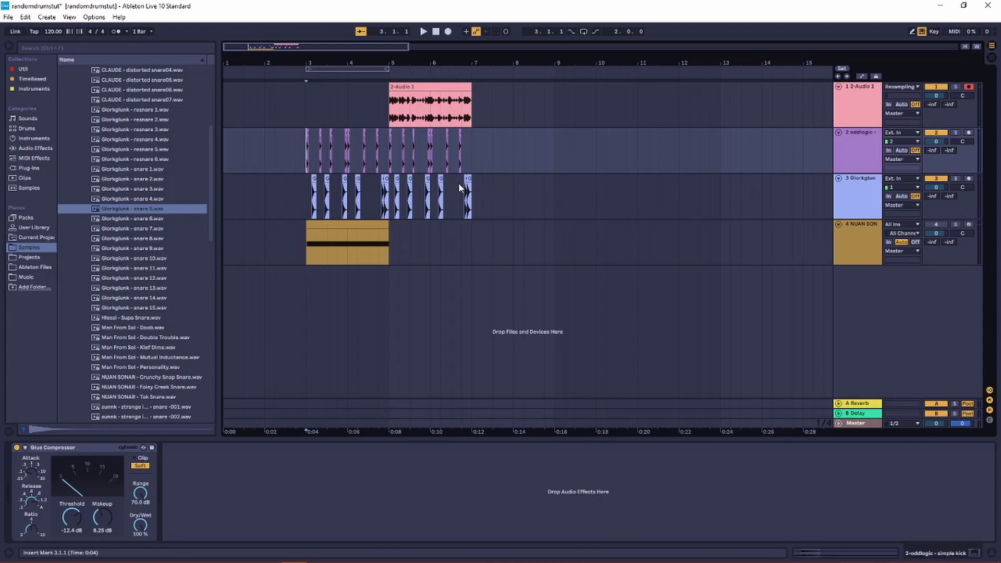
shift+click(472, 190)
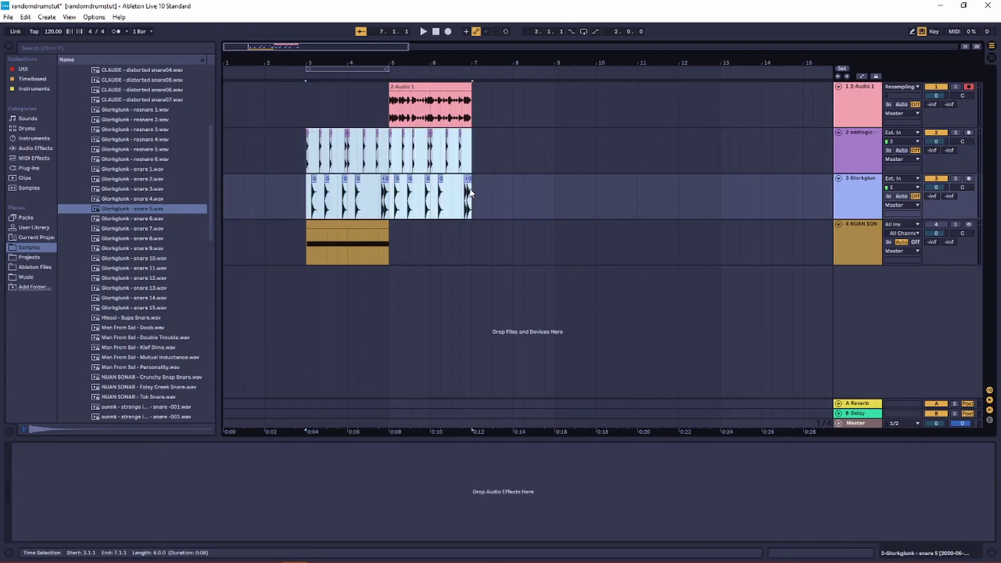
key(plus)
key(minus)
click(301, 153)
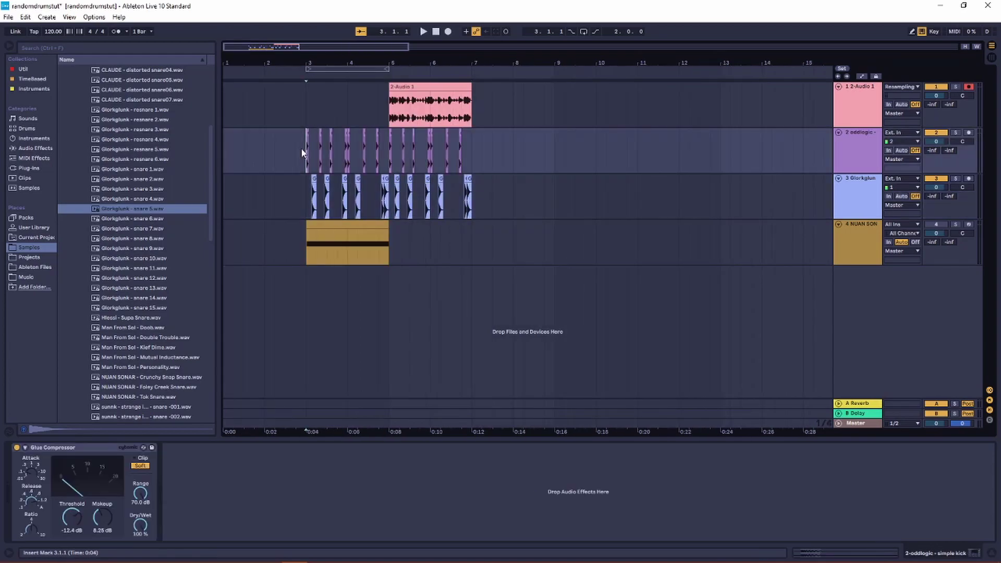
key(plus)
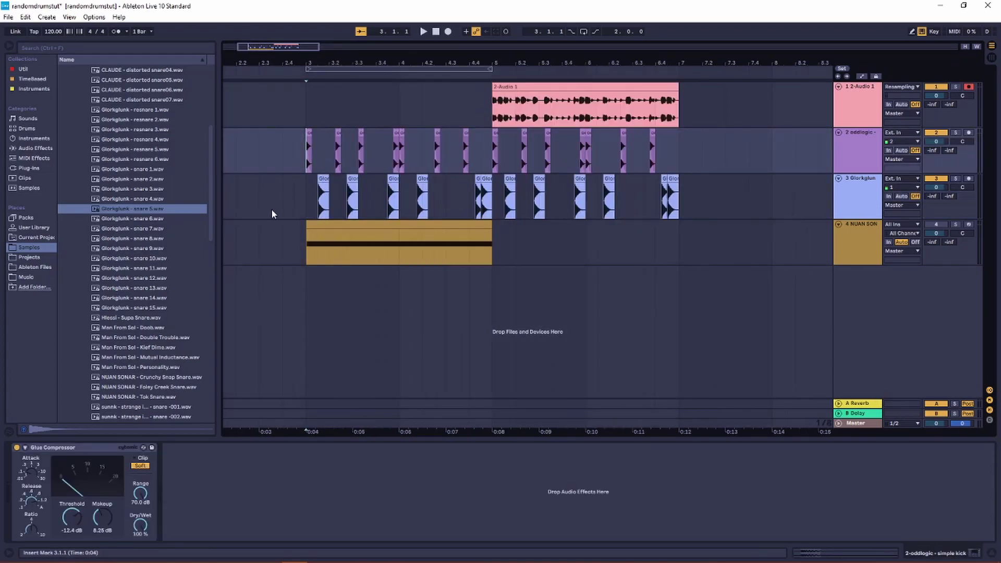